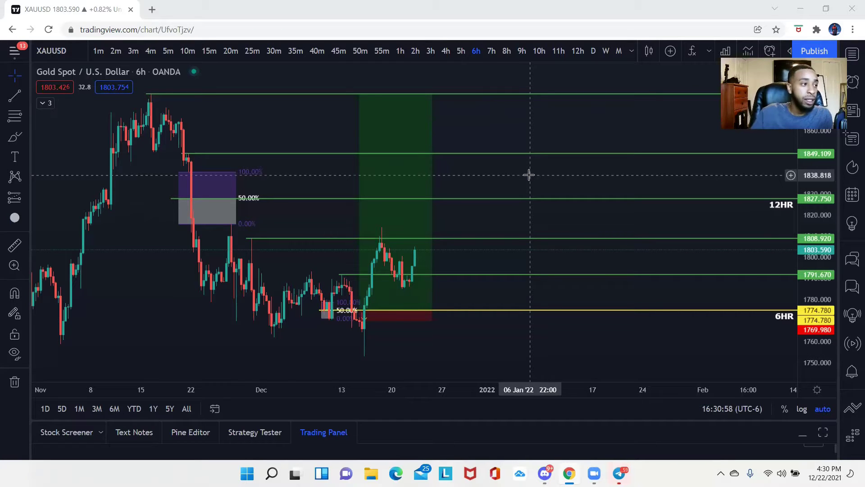
- Open the LEGACY WEALTH SIGNALS channel in Telegram and view the enlarged XAUUSD signal chart
{"action": "left_click", "coordinate": [619, 473]}
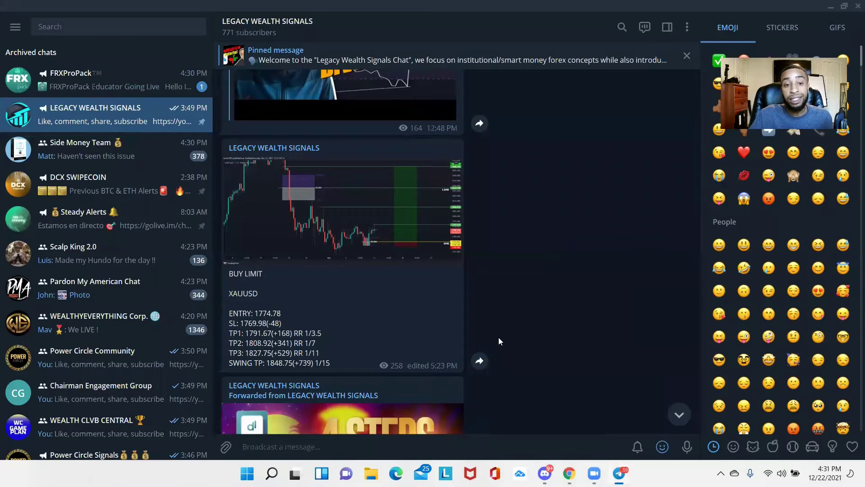
{"action": "scroll", "coordinate": [499, 341], "scroll_direction": "up", "scroll_amount": 4}
{"action": "scroll", "coordinate": [498, 341], "scroll_direction": "down", "scroll_amount": 2}
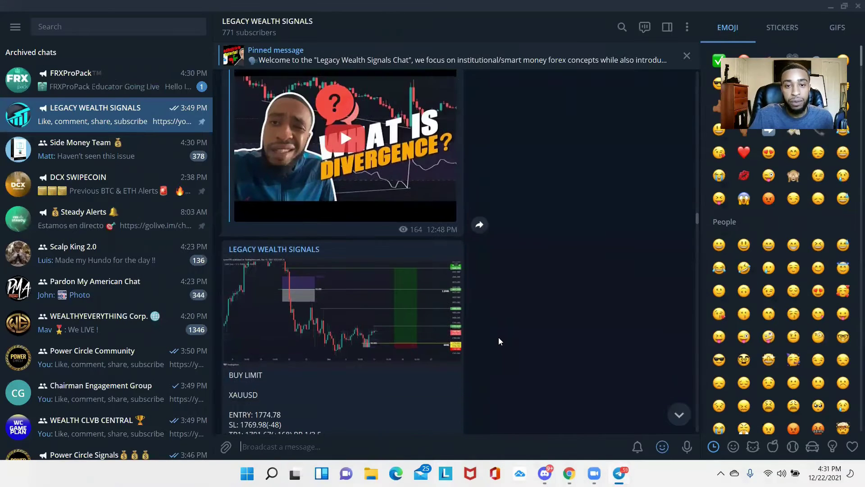
{"action": "scroll", "coordinate": [499, 335], "scroll_direction": "down", "scroll_amount": 2}
{"action": "scroll", "coordinate": [530, 214], "scroll_direction": "up", "scroll_amount": 5}
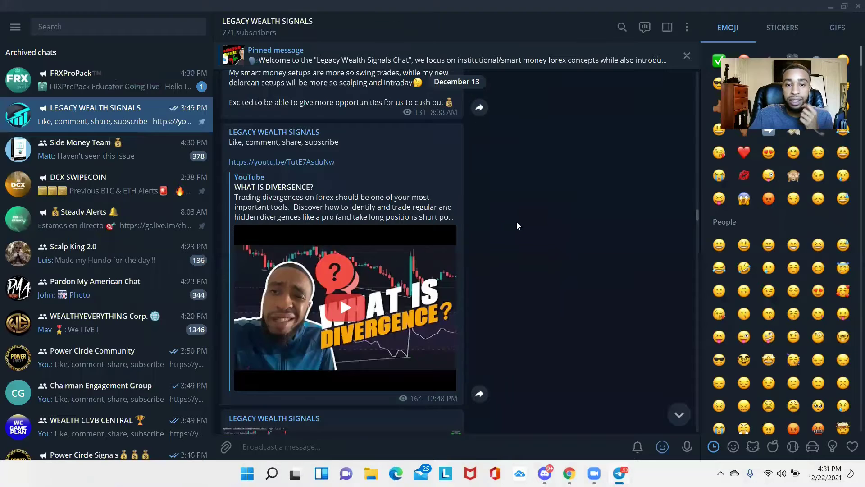
{"action": "scroll", "coordinate": [495, 254], "scroll_direction": "down", "scroll_amount": 5}
{"action": "scroll", "coordinate": [266, 291], "scroll_direction": "down", "scroll_amount": 1}
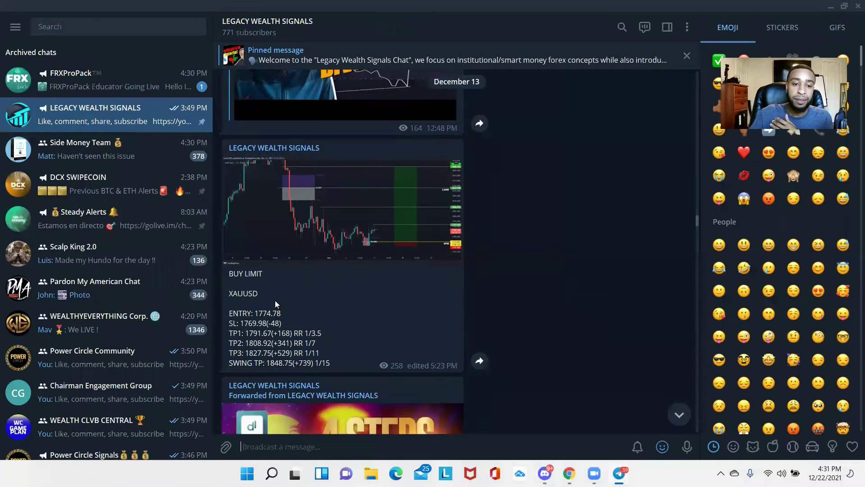
{"action": "left_click", "coordinate": [455, 247]}
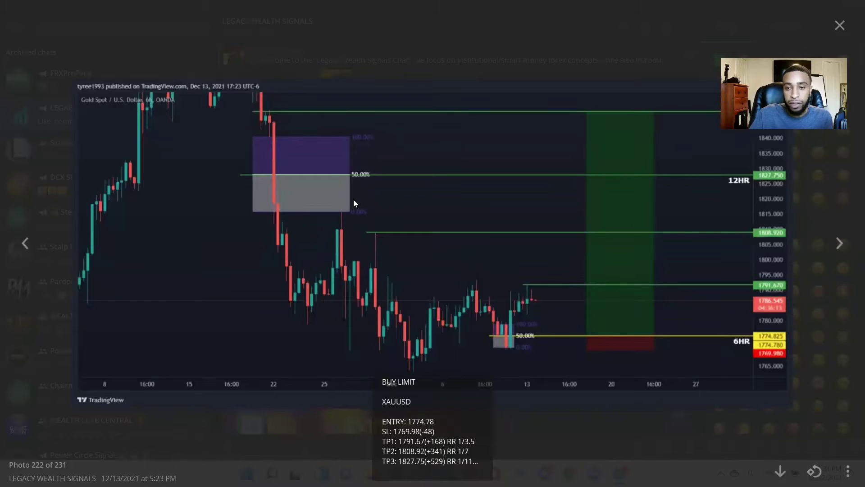
{"action": "left_click", "coordinate": [840, 25]}
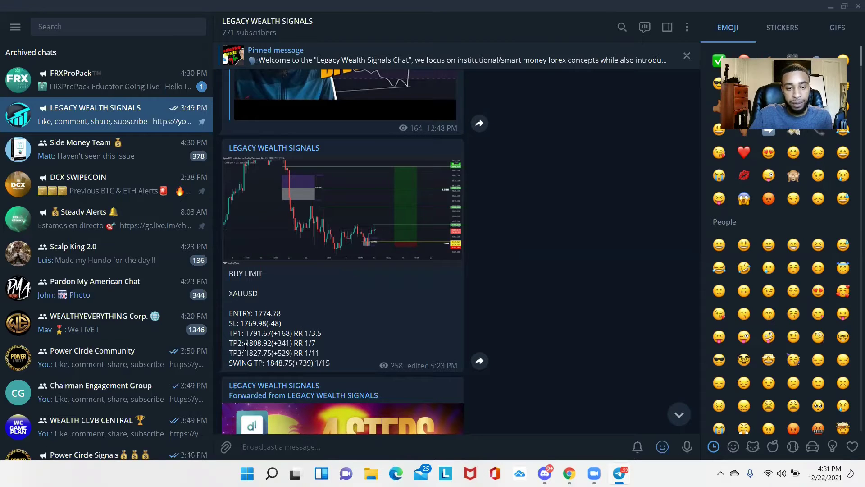
- Review the XAUUSD BUY LIMIT signal text, then jump to the newest channel messages
{"action": "left_click_drag", "start_coordinate": [331, 362], "coordinate": [241, 364]}
{"action": "left_click", "coordinate": [372, 319]}
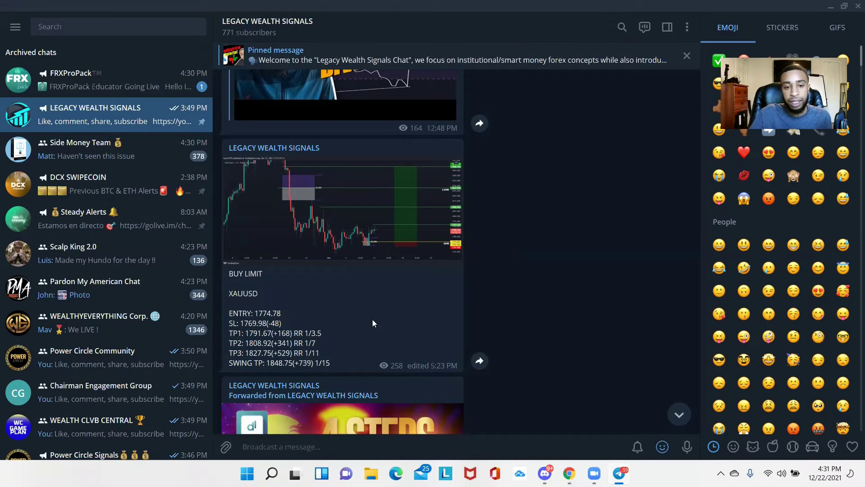
{"action": "scroll", "coordinate": [460, 312], "scroll_direction": "down", "scroll_amount": 3}
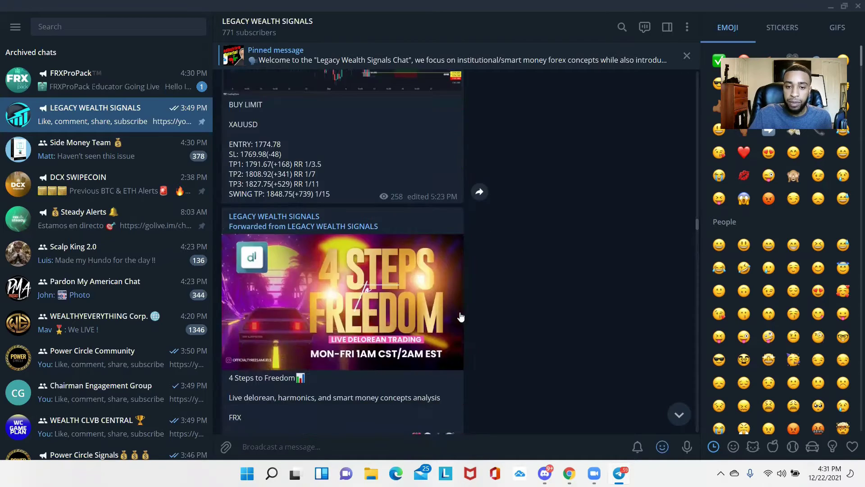
{"action": "scroll", "coordinate": [459, 312], "scroll_direction": "down", "scroll_amount": 10}
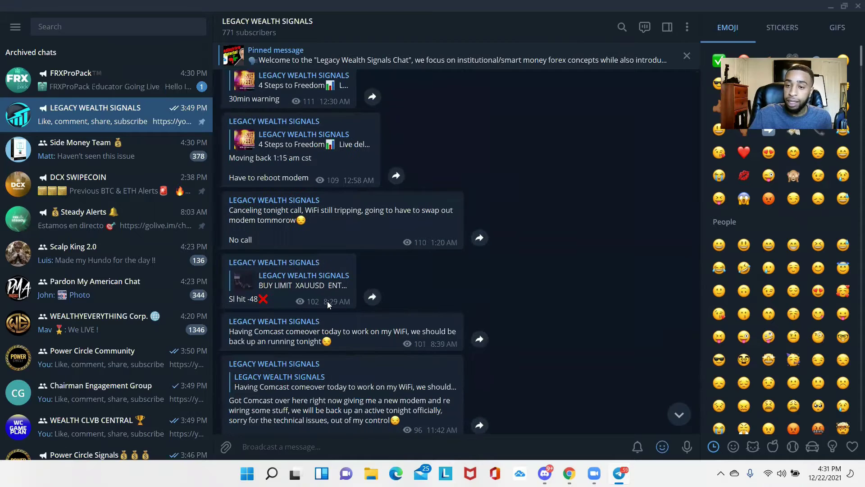
{"action": "mouse_move", "coordinate": [327, 302]}
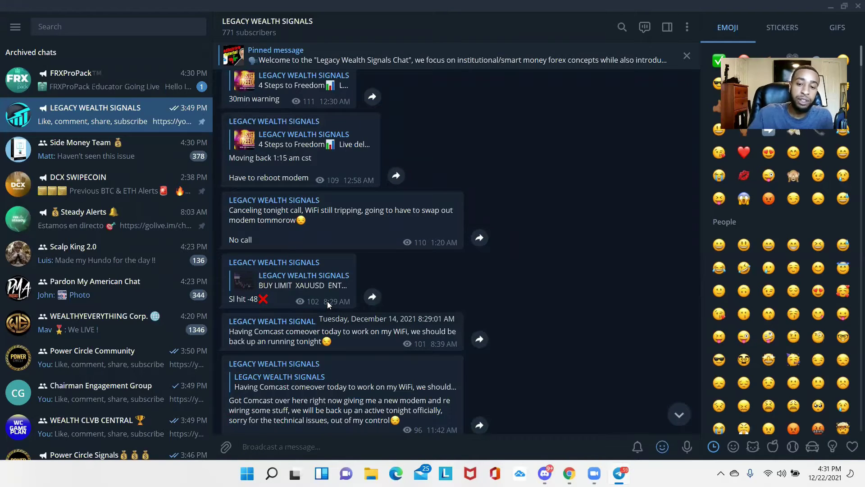
{"action": "left_click", "coordinate": [679, 414]}
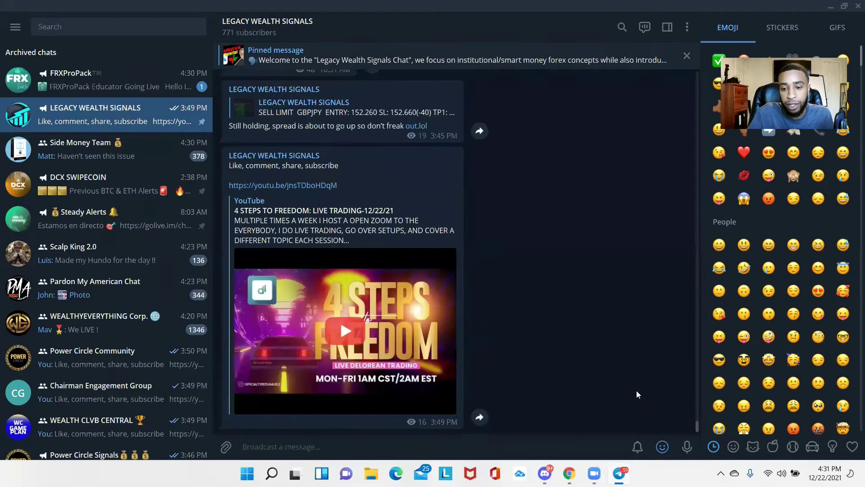
- Return to TradingView and start bar replay from the bar near 13 December 2021
{"action": "left_click", "coordinate": [829, 10]}
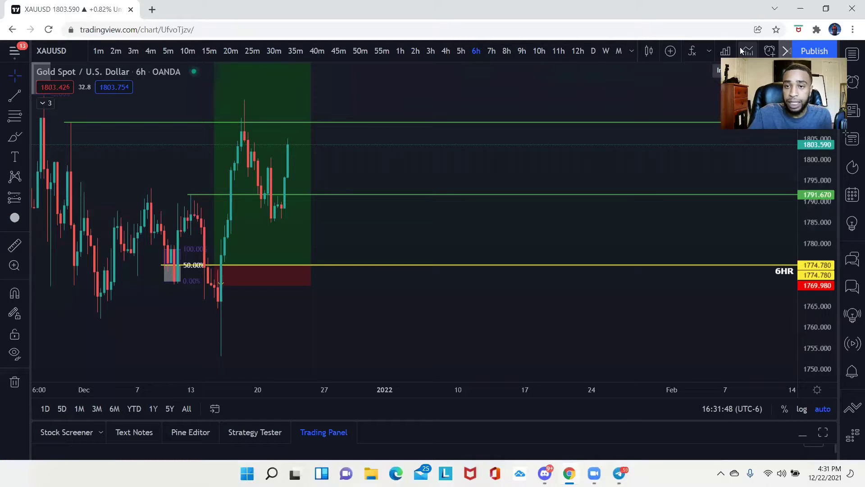
{"action": "left_click", "coordinate": [786, 50]}
{"action": "left_click", "coordinate": [591, 52]}
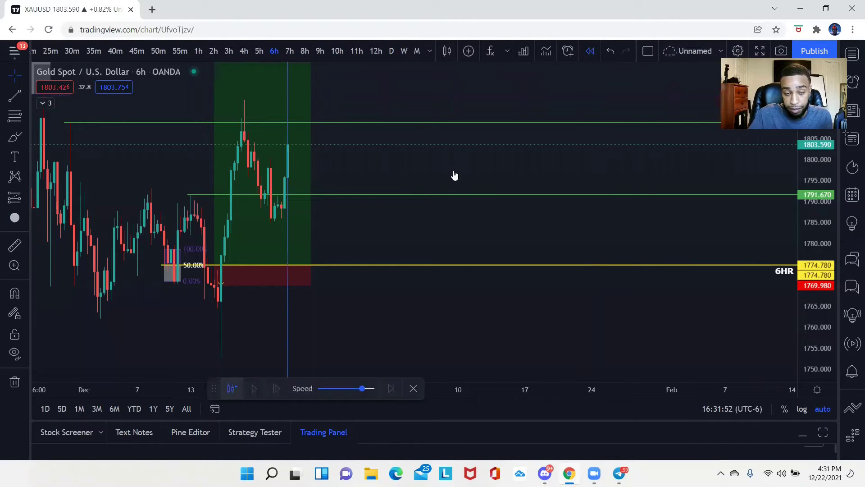
{"action": "left_click", "coordinate": [182, 244]}
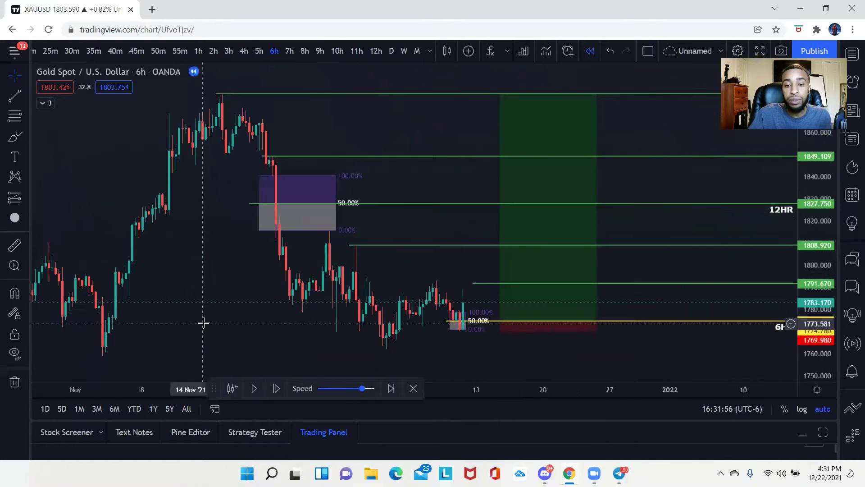
- Toggle the chart to 4h and back to 6h, leaving empty room right of the candles
{"action": "left_click", "coordinate": [245, 51]}
{"action": "left_click", "coordinate": [274, 51]}
{"action": "scroll", "coordinate": [292, 124], "scroll_direction": "down", "scroll_amount": 5}
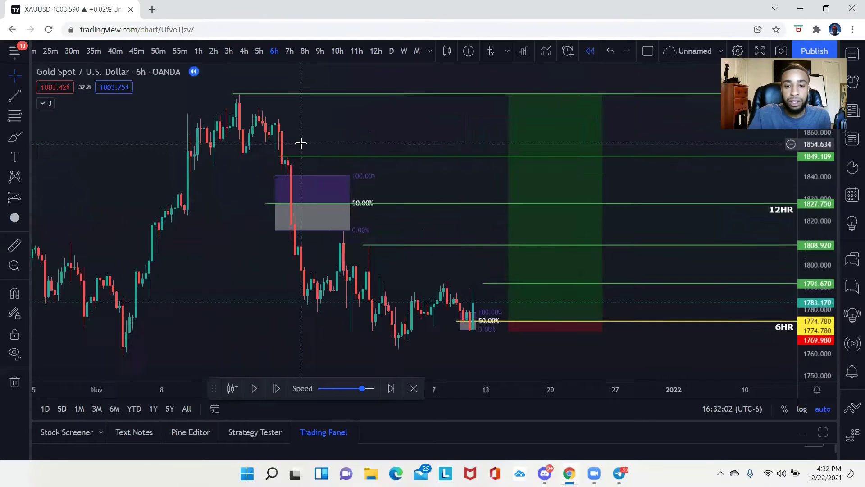
{"action": "left_click_drag", "start_coordinate": [522, 294], "coordinate": [368, 308]}
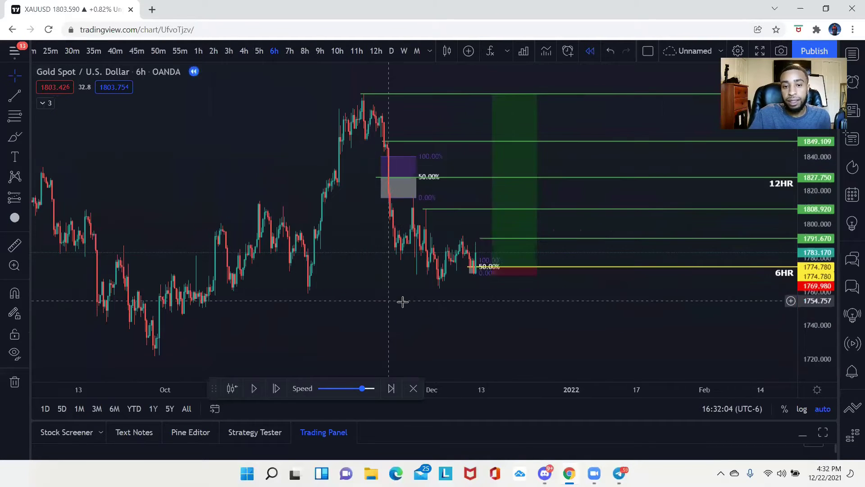
{"action": "scroll", "coordinate": [402, 302], "scroll_direction": "down", "scroll_amount": 5}
{"action": "scroll", "coordinate": [505, 320], "scroll_direction": "up", "scroll_amount": 5}
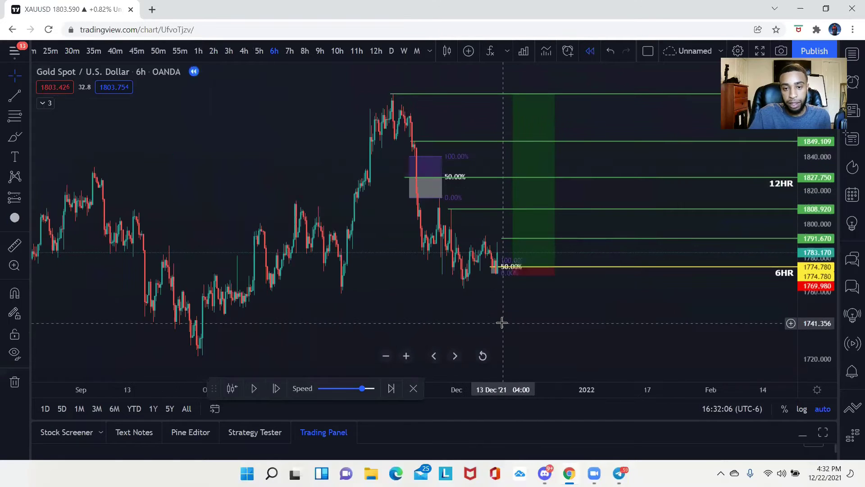
{"action": "scroll", "coordinate": [450, 324], "scroll_direction": "down", "scroll_amount": 3}
{"action": "scroll", "coordinate": [429, 294], "scroll_direction": "down", "scroll_amount": 8}
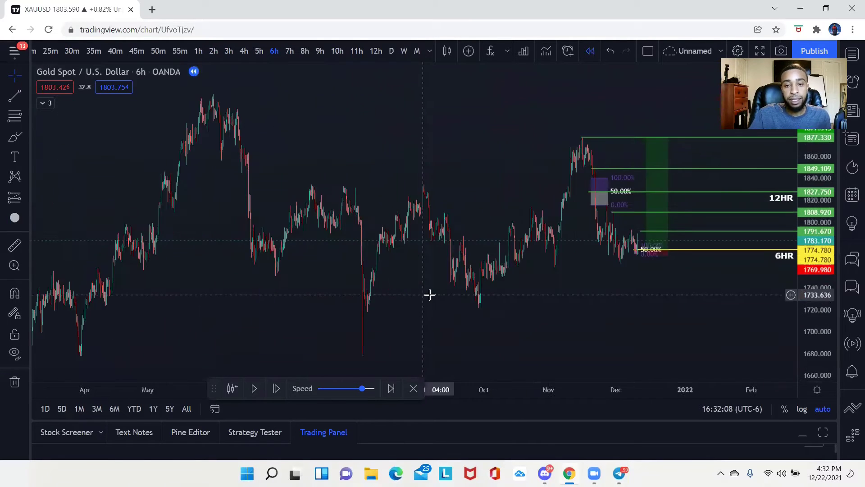
{"action": "left_click_drag", "start_coordinate": [516, 300], "coordinate": [442, 309]}
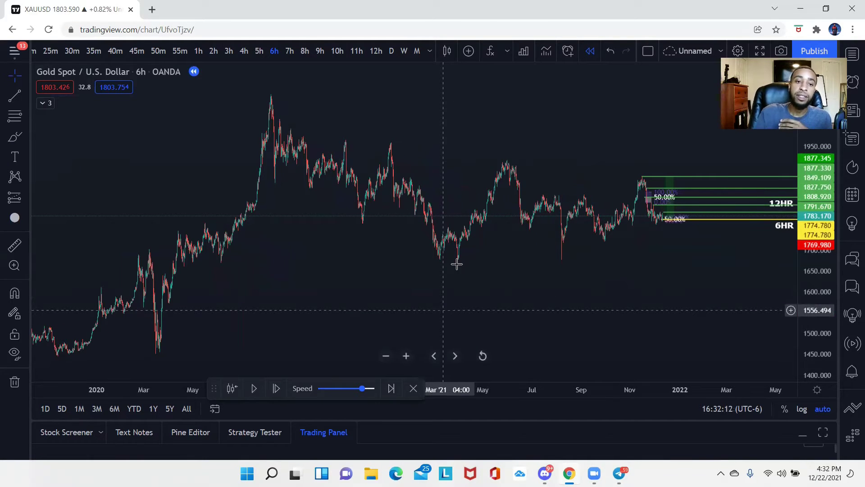
- Switch the replayed gold chart to 1h and pan back through the August-to-December candles
{"action": "left_click", "coordinate": [203, 51]}
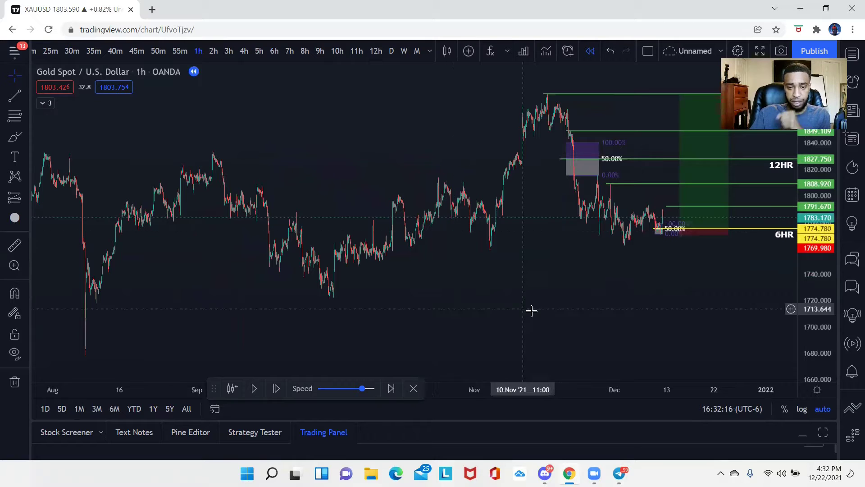
{"action": "left_click_drag", "start_coordinate": [531, 299], "coordinate": [466, 304]}
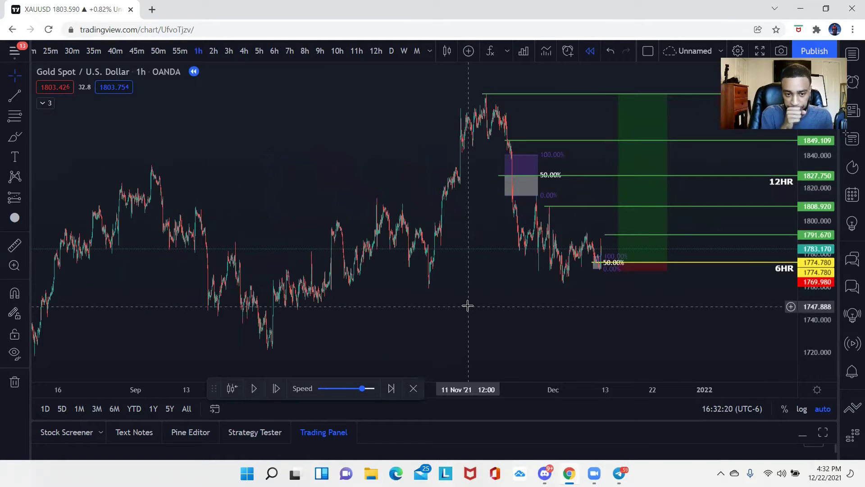
{"action": "left_click_drag", "start_coordinate": [407, 303], "coordinate": [536, 299]}
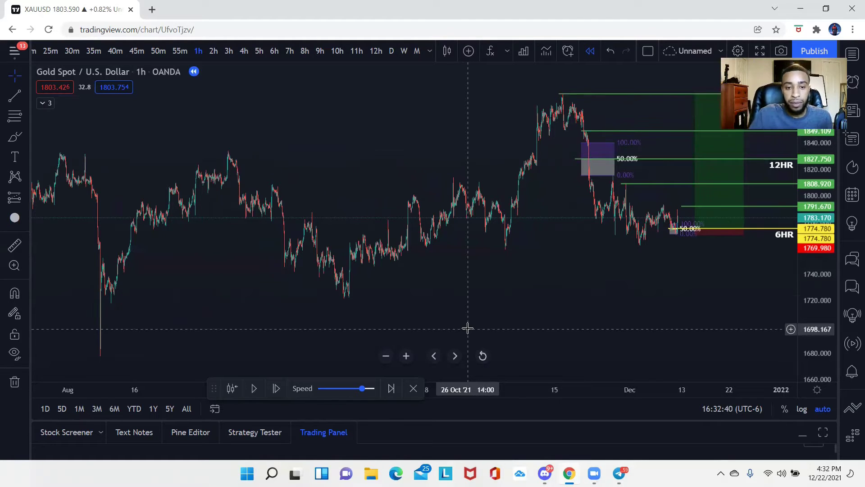
{"action": "left_click_drag", "start_coordinate": [467, 328], "coordinate": [579, 309]}
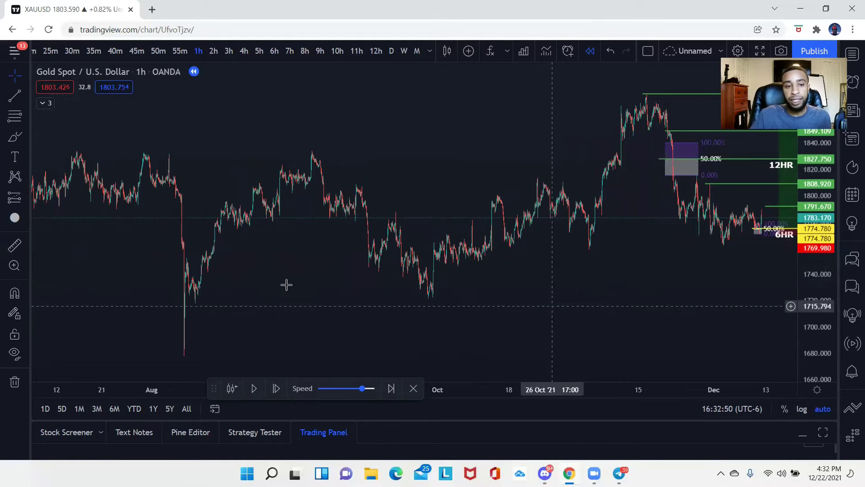
- Draw a trend line from the August low to the November high and delete the older line
{"action": "left_click", "coordinate": [25, 96]}
{"action": "left_click", "coordinate": [70, 95]}
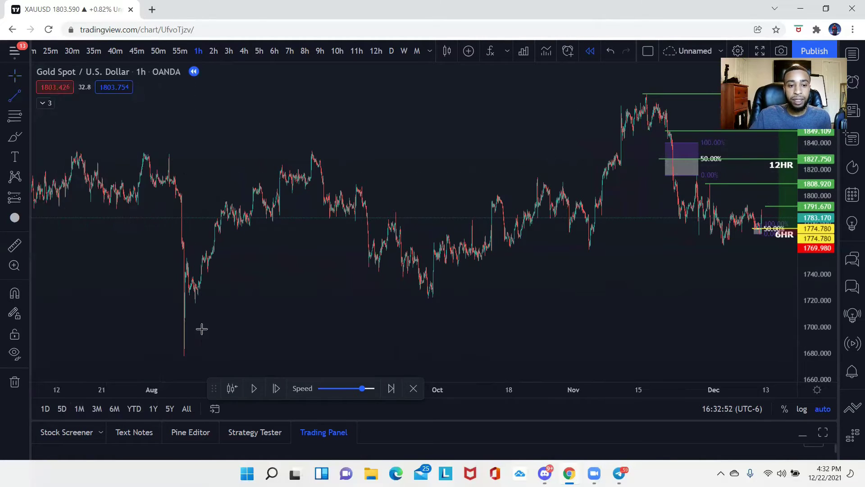
{"action": "left_click", "coordinate": [182, 355]}
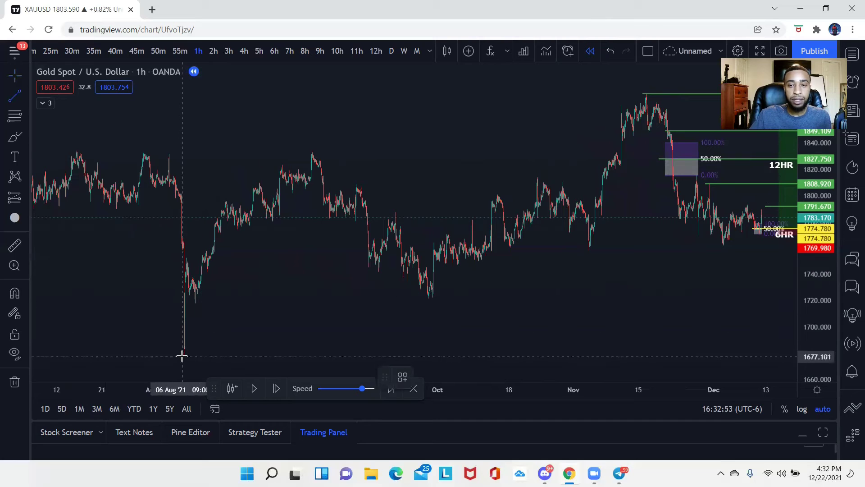
{"action": "left_click", "coordinate": [646, 95]}
{"action": "left_click_drag", "start_coordinate": [604, 303], "coordinate": [571, 95]}
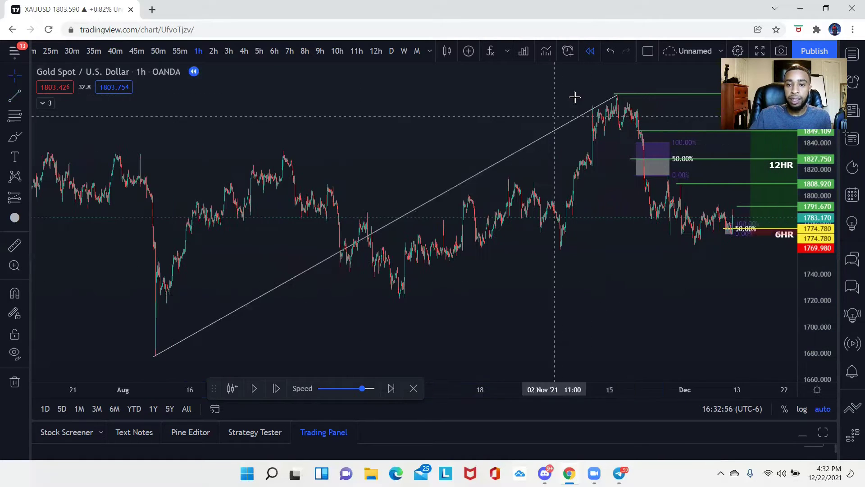
{"action": "left_click", "coordinate": [611, 101]}
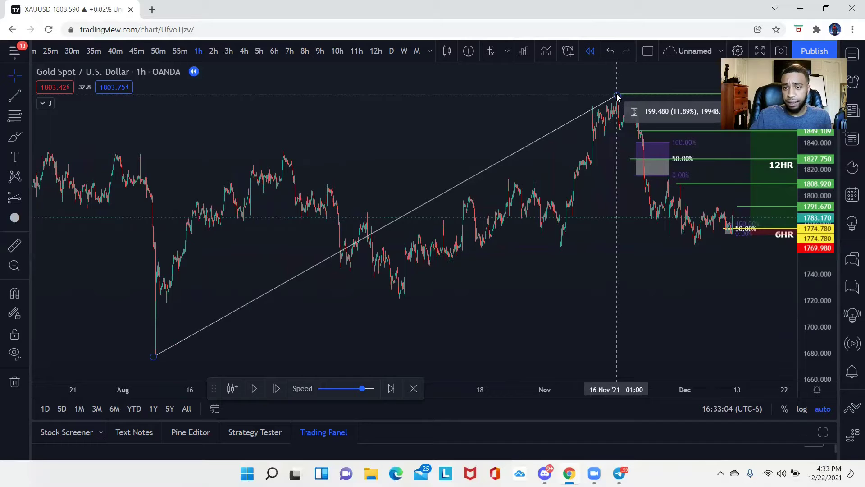
{"action": "left_click", "coordinate": [577, 377]}
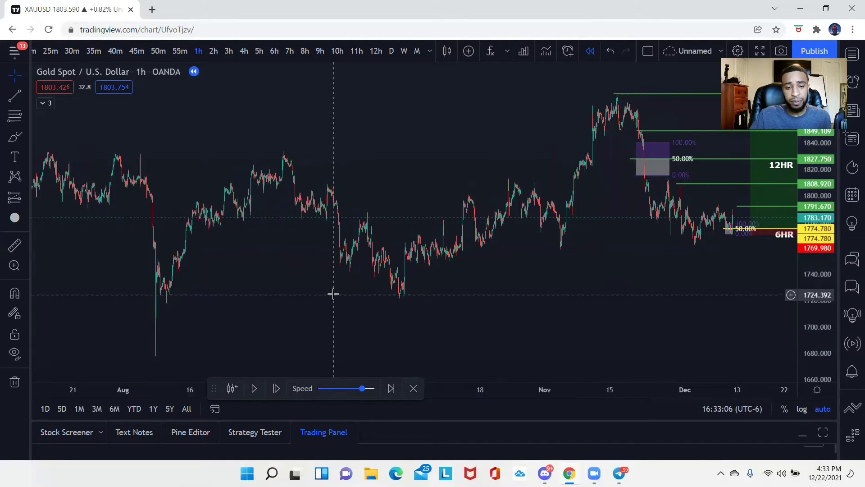
{"action": "scroll", "coordinate": [333, 315], "scroll_direction": "right", "scroll_amount": 3}
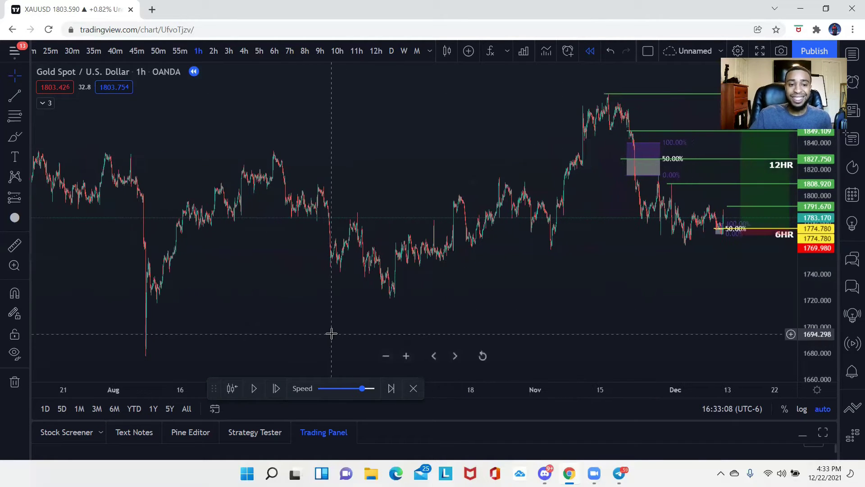
- Sketch trend lines across the August swings: early-August high to low, up to mid-August, down to September
{"action": "key", "text": "alt+t"}
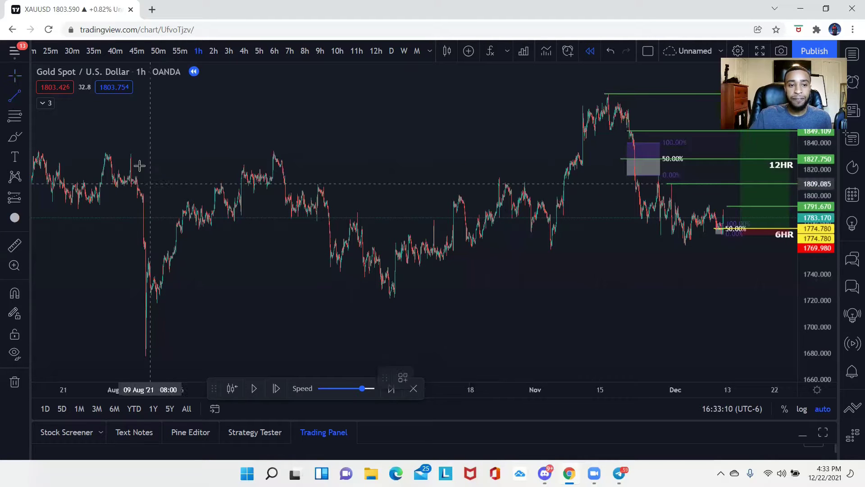
{"action": "left_click", "coordinate": [129, 154]}
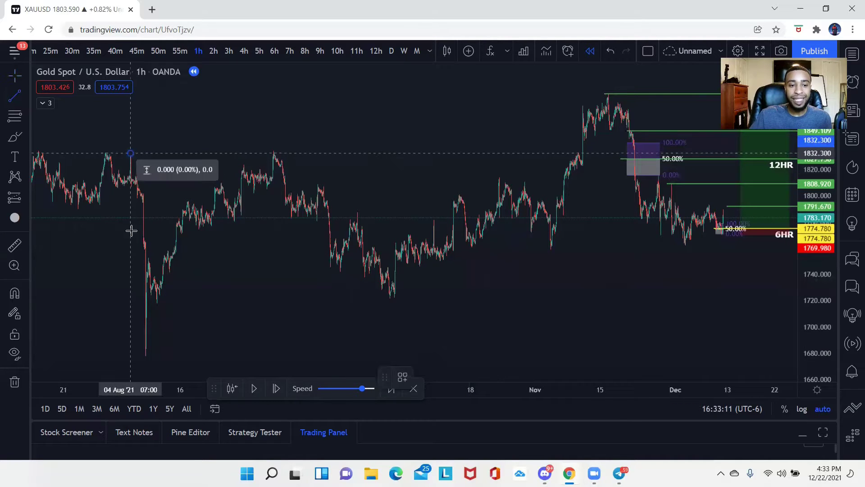
{"action": "left_click", "coordinate": [144, 354]}
{"action": "key", "text": "alt+t"}
{"action": "left_click", "coordinate": [144, 356]}
{"action": "left_click", "coordinate": [274, 154]}
{"action": "left_click", "coordinate": [25, 95]}
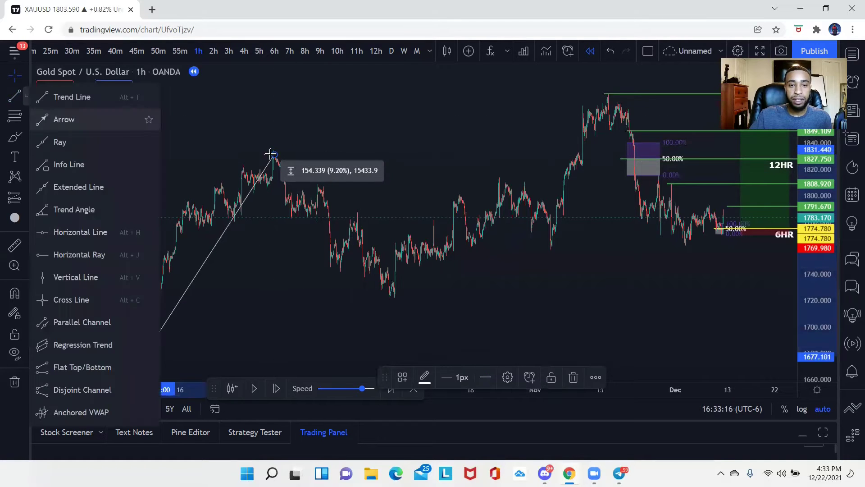
{"action": "left_click", "coordinate": [75, 99]}
{"action": "left_click", "coordinate": [272, 151]}
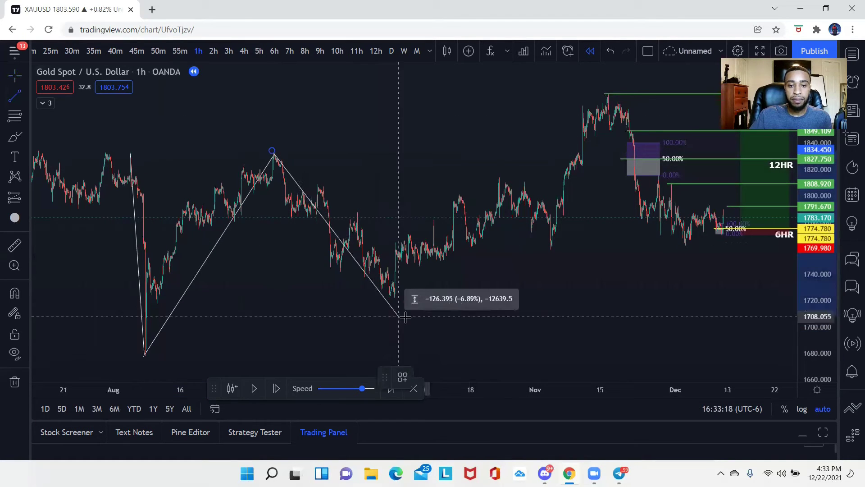
{"action": "left_click", "coordinate": [392, 294]}
{"action": "key", "text": "alt+t"}
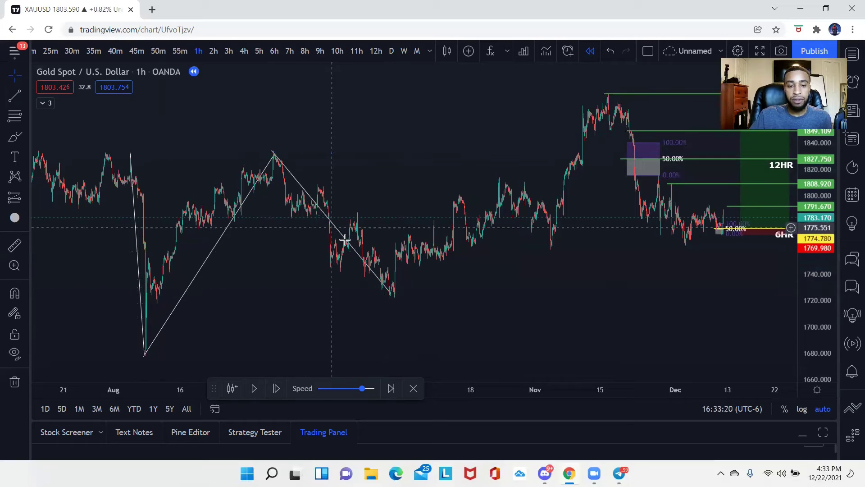
{"action": "left_click", "coordinate": [130, 153]}
{"action": "left_click", "coordinate": [139, 306]}
- Delete the falling September line and rising August line, keeping the early-August drop line
{"action": "left_click", "coordinate": [276, 157]}
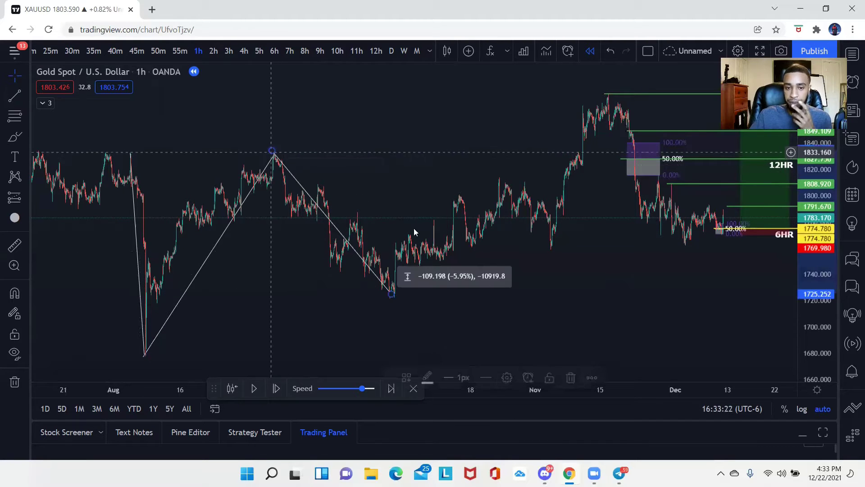
{"action": "left_click", "coordinate": [573, 377]}
{"action": "left_click", "coordinate": [270, 161]}
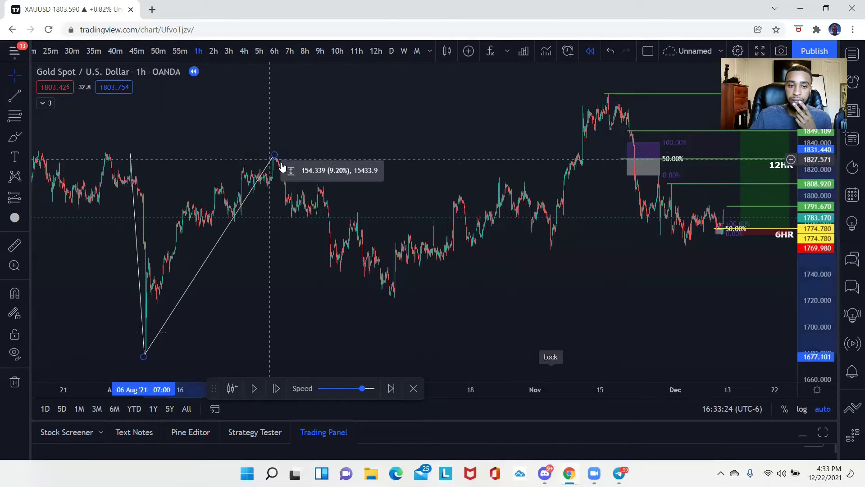
{"action": "left_click", "coordinate": [569, 379]}
{"action": "left_click", "coordinate": [134, 182]}
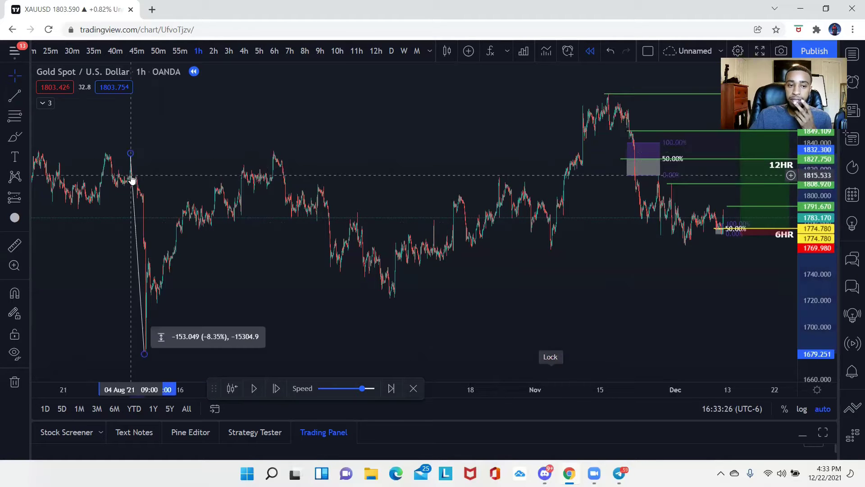
{"action": "left_click", "coordinate": [504, 293]}
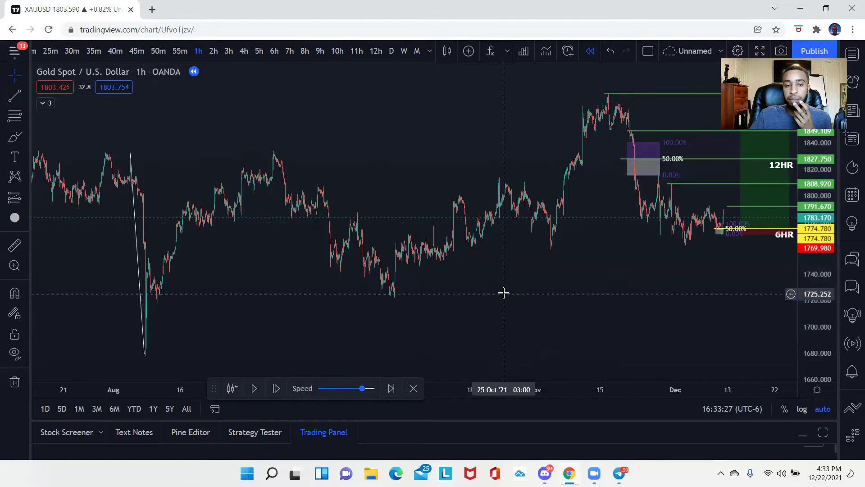
{"action": "left_click", "coordinate": [137, 205]}
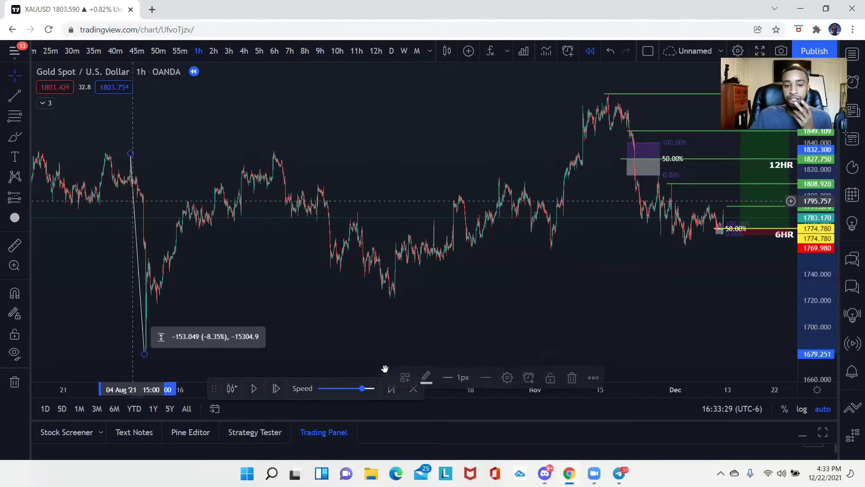
{"action": "left_click", "coordinate": [570, 378]}
{"action": "scroll", "coordinate": [582, 317], "scroll_direction": "up", "scroll_amount": 1}
{"action": "scroll", "coordinate": [581, 317], "scroll_direction": "up", "scroll_amount": 3}
{"action": "left_click_drag", "start_coordinate": [266, 299], "coordinate": [226, 285]}
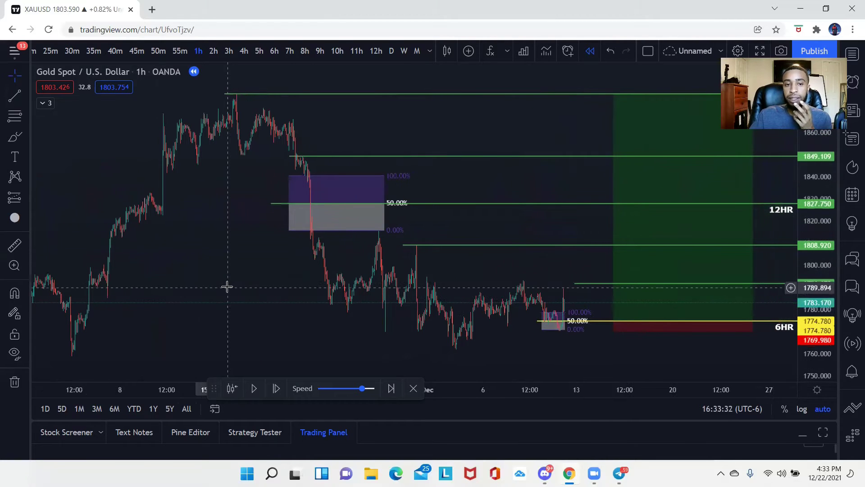
{"action": "left_click_drag", "start_coordinate": [122, 222], "coordinate": [78, 216]}
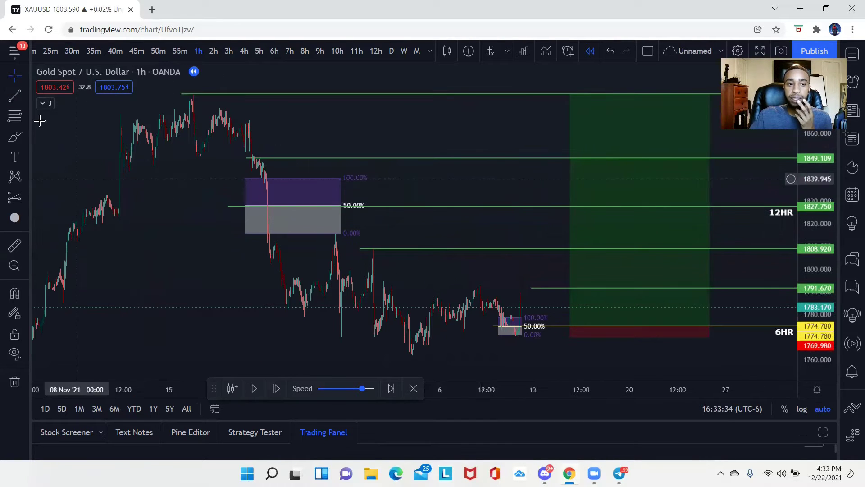
{"action": "left_click", "coordinate": [15, 95]}
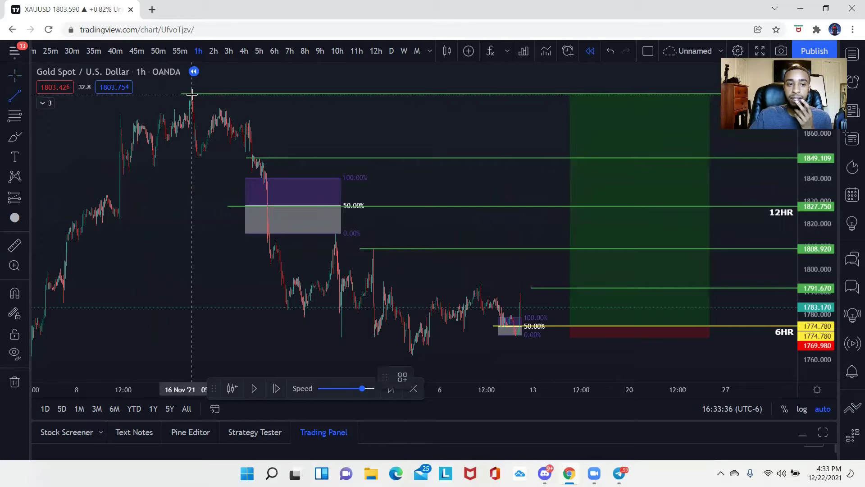
{"action": "left_click", "coordinate": [192, 93]}
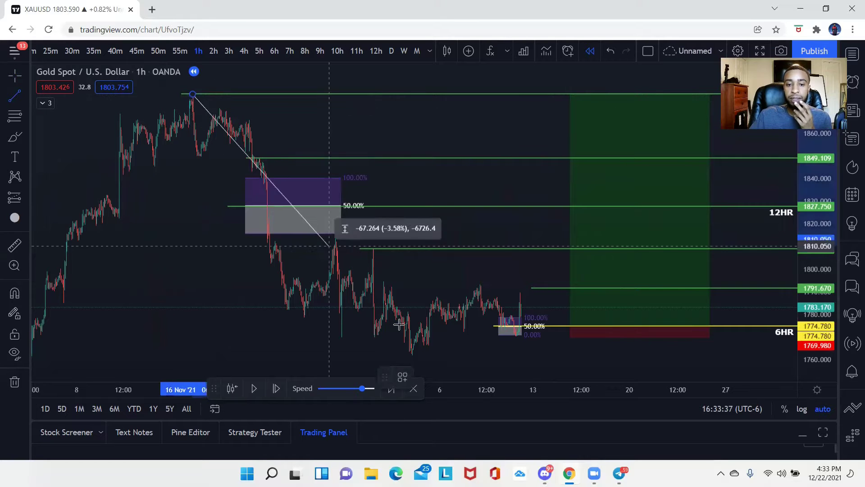
{"action": "left_click", "coordinate": [412, 353]}
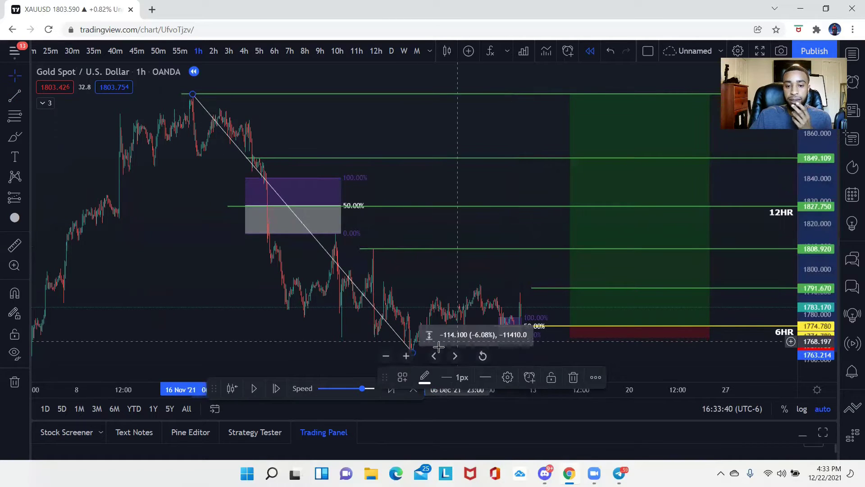
{"action": "left_click", "coordinate": [573, 377]}
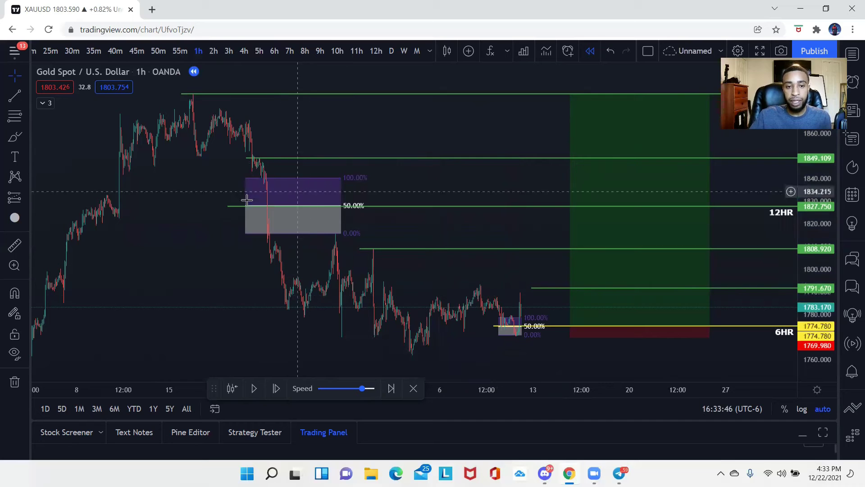
{"action": "left_click", "coordinate": [259, 51]}
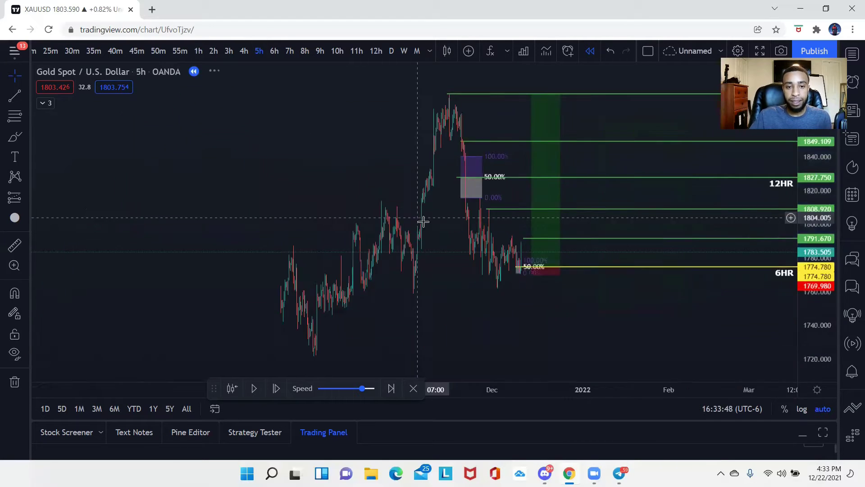
{"action": "left_click_drag", "start_coordinate": [144, 165], "coordinate": [246, 211]}
{"action": "left_click", "coordinate": [245, 211]}
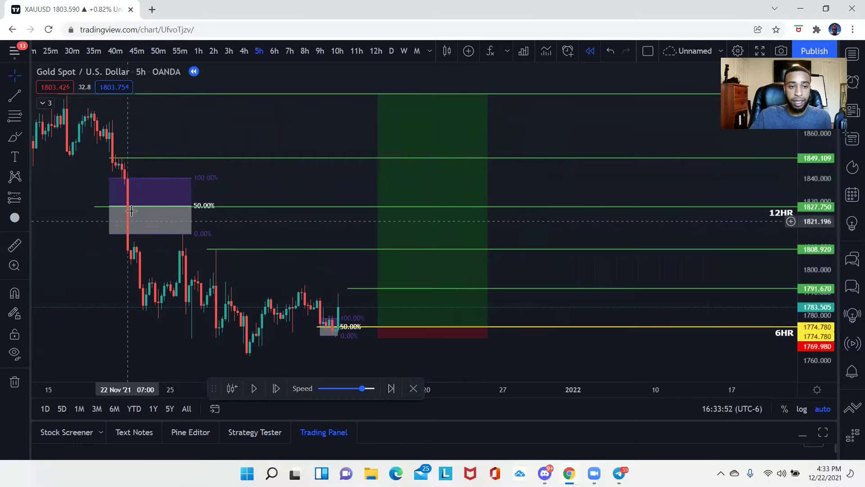
{"action": "left_click_drag", "start_coordinate": [120, 139], "coordinate": [243, 186]}
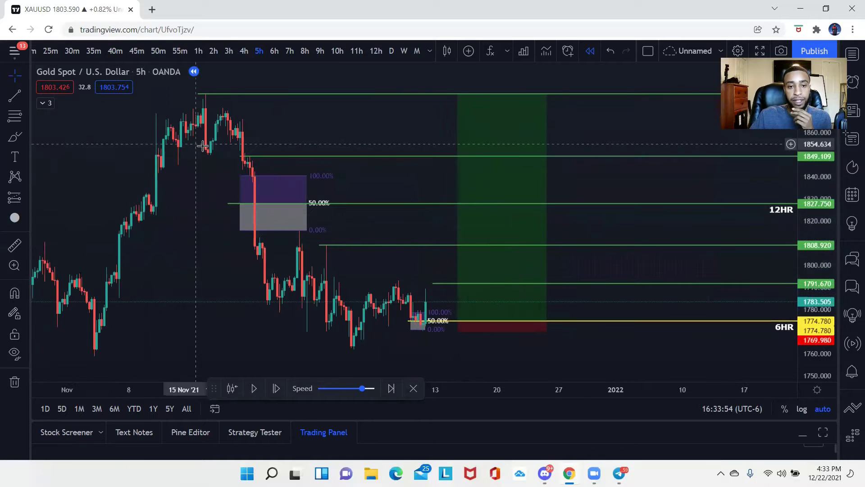
{"action": "left_click", "coordinate": [198, 50]}
{"action": "scroll", "coordinate": [428, 321], "scroll_direction": "down", "scroll_amount": 5}
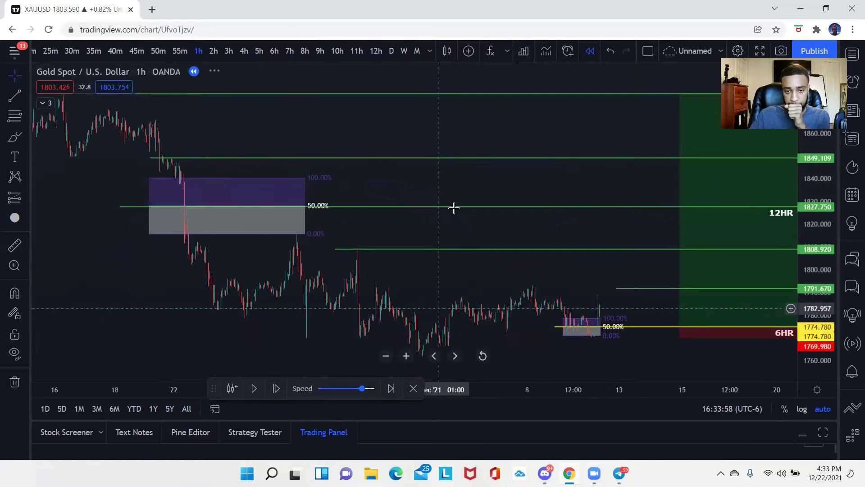
{"action": "scroll", "coordinate": [438, 231], "scroll_direction": "down", "scroll_amount": 5}
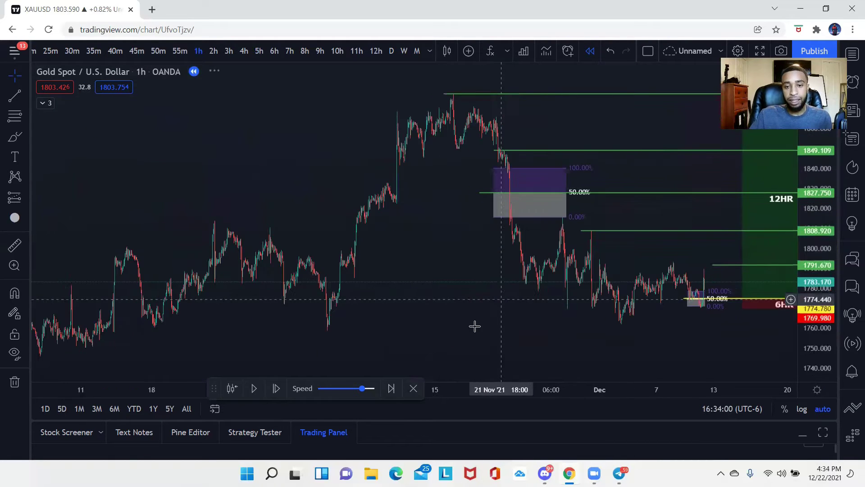
{"action": "left_click_drag", "start_coordinate": [411, 337], "coordinate": [269, 317]}
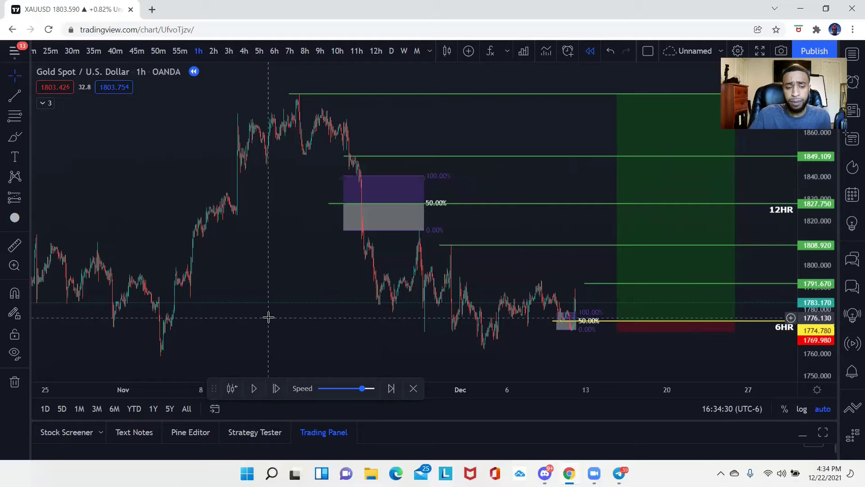
{"action": "scroll", "coordinate": [268, 317], "scroll_direction": "down", "scroll_amount": 5}
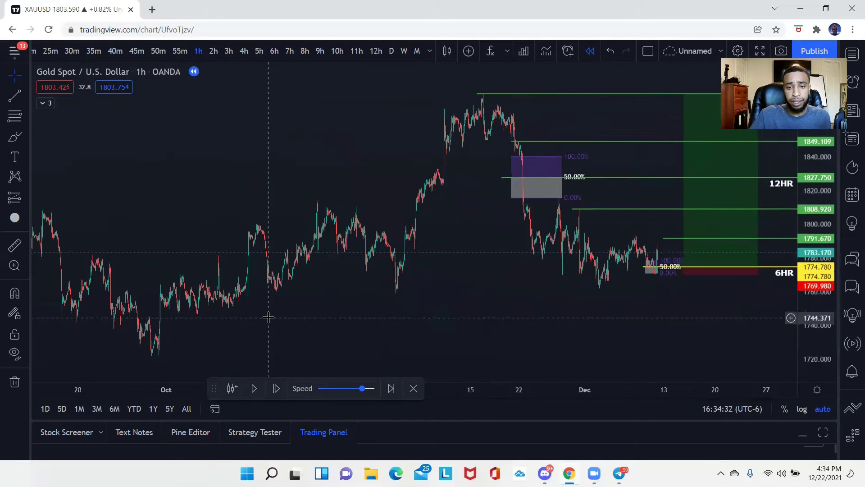
{"action": "scroll", "coordinate": [436, 305], "scroll_direction": "right", "scroll_amount": 5}
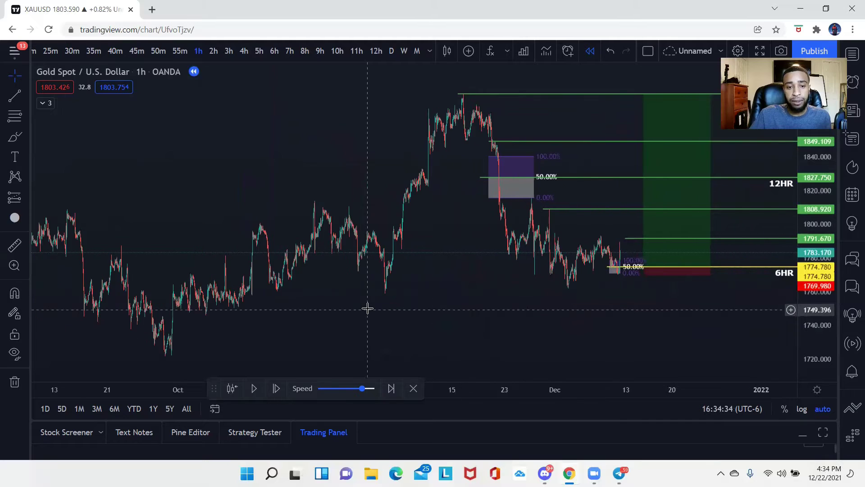
{"action": "left_click_drag", "start_coordinate": [414, 319], "coordinate": [320, 308]}
{"action": "scroll", "coordinate": [371, 332], "scroll_direction": "up", "scroll_amount": 3}
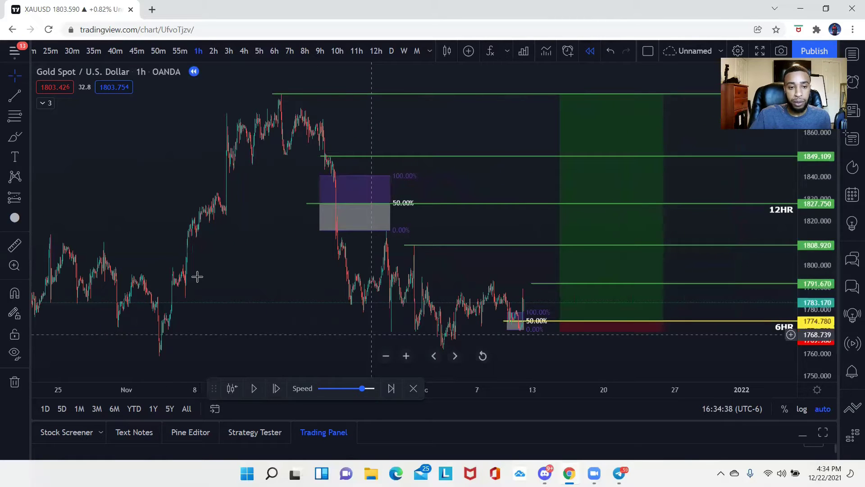
- Draw a trend line from the early-November low to the mid-November high, then delete it
{"action": "left_click", "coordinate": [15, 96]}
{"action": "left_click", "coordinate": [157, 356]}
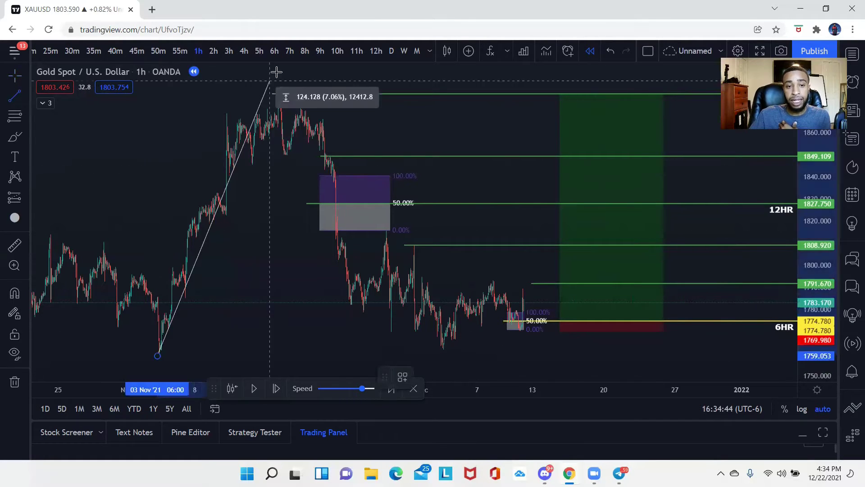
{"action": "left_click", "coordinate": [281, 96]}
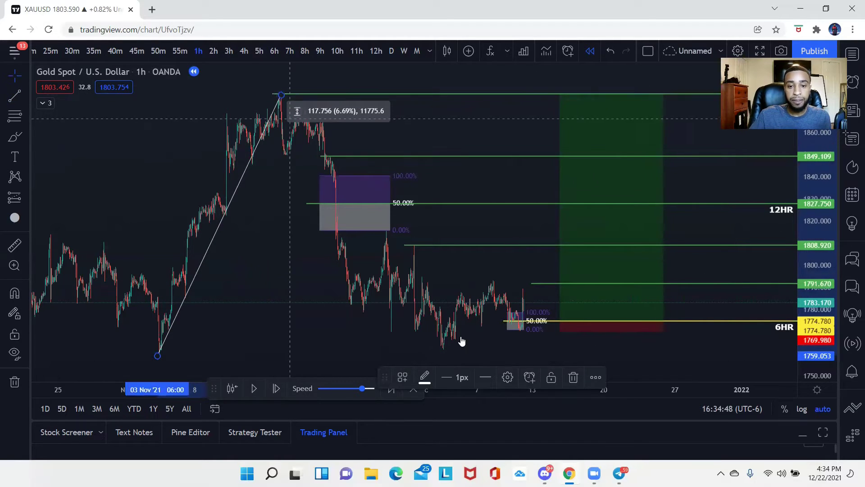
{"action": "left_click", "coordinate": [573, 377]}
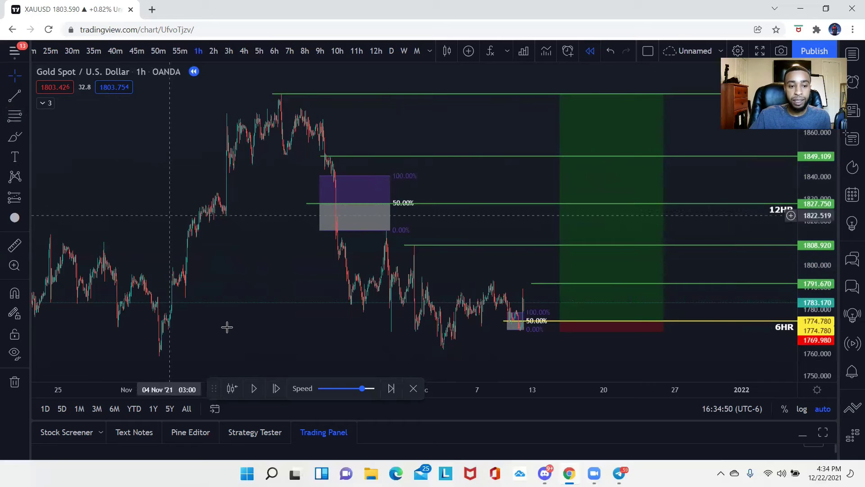
- Draw a Fib retracement from the November low up to the swing high
{"action": "key", "text": "alt+f"}
{"action": "left_click", "coordinate": [151, 356]}
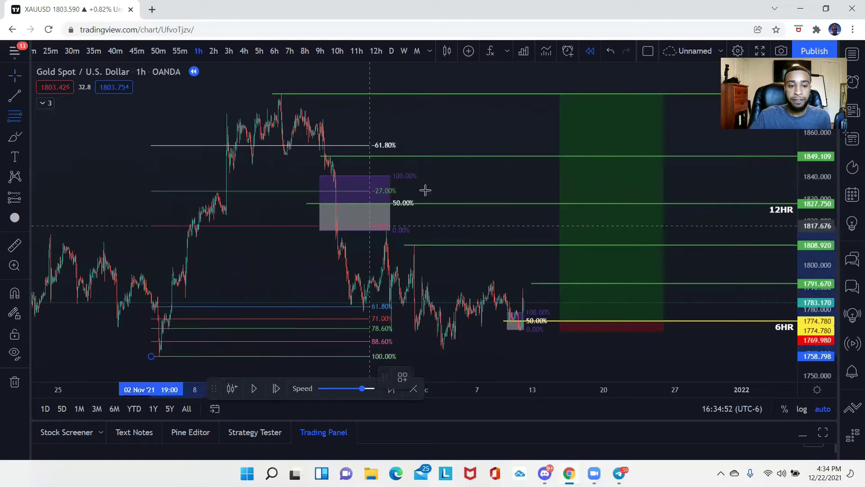
{"action": "left_click", "coordinate": [622, 93]}
{"action": "left_click_drag", "start_coordinate": [434, 129], "coordinate": [374, 129]}
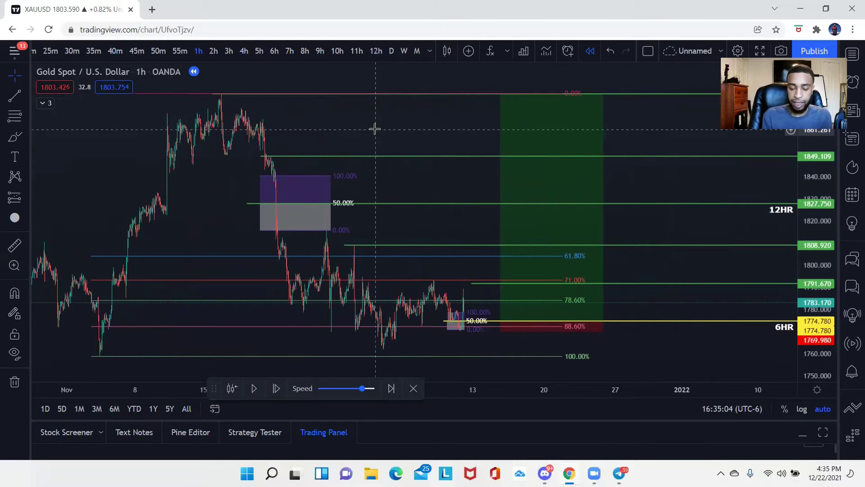
{"action": "scroll", "coordinate": [374, 129], "scroll_direction": "down", "scroll_amount": 2}
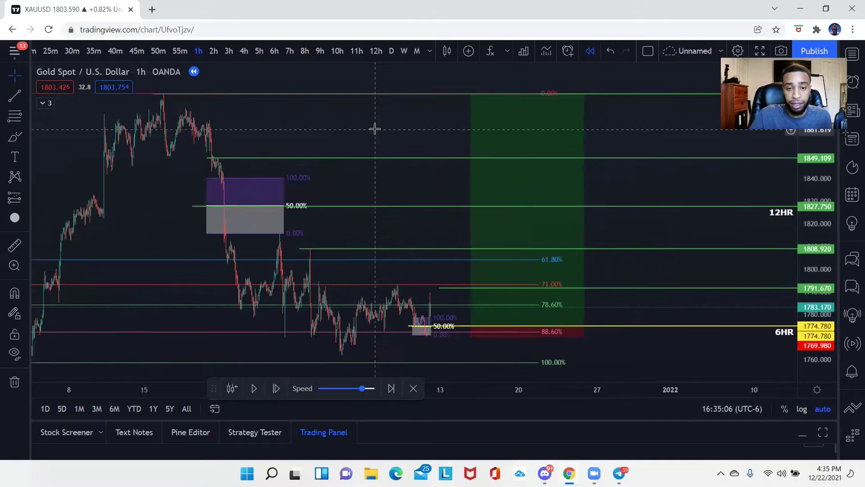
{"action": "scroll", "coordinate": [344, 187], "scroll_direction": "up", "scroll_amount": 2}
{"action": "scroll", "coordinate": [344, 188], "scroll_direction": "down", "scroll_amount": 1}
- Draw a rectangle over the 61.8%–88.6% Fib zone, then delete it along with the Fib retracement
{"action": "left_click", "coordinate": [27, 134]}
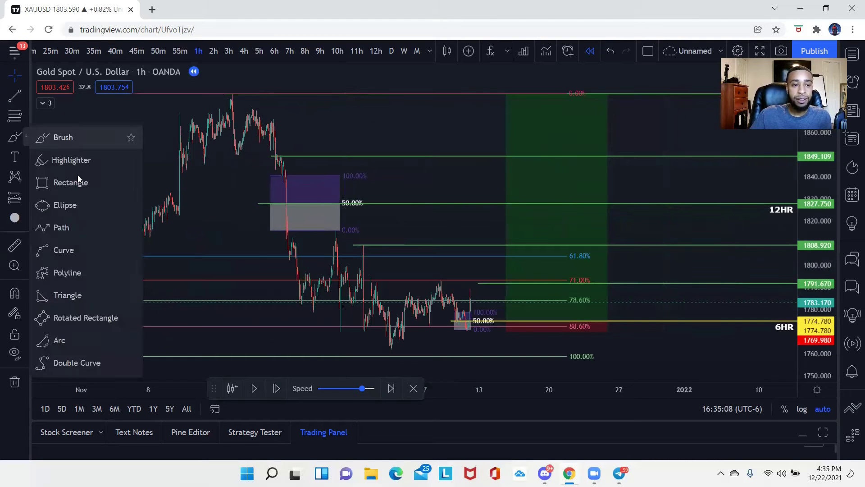
{"action": "left_click", "coordinate": [70, 182]}
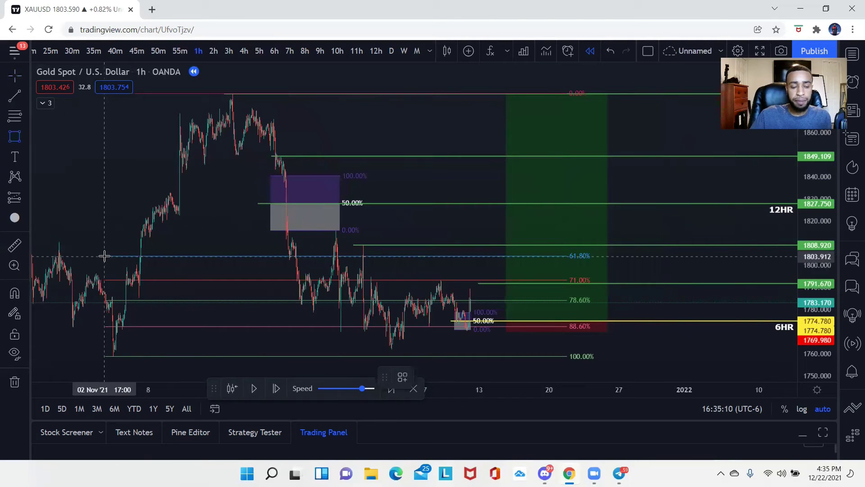
{"action": "mouse_move", "coordinate": [104, 256]}
{"action": "left_mouse_down"}
{"action": "mouse_move", "coordinate": [109, 320]}
{"action": "mouse_move", "coordinate": [290, 342]}
{"action": "mouse_move", "coordinate": [677, 325]}
{"action": "left_mouse_up"}
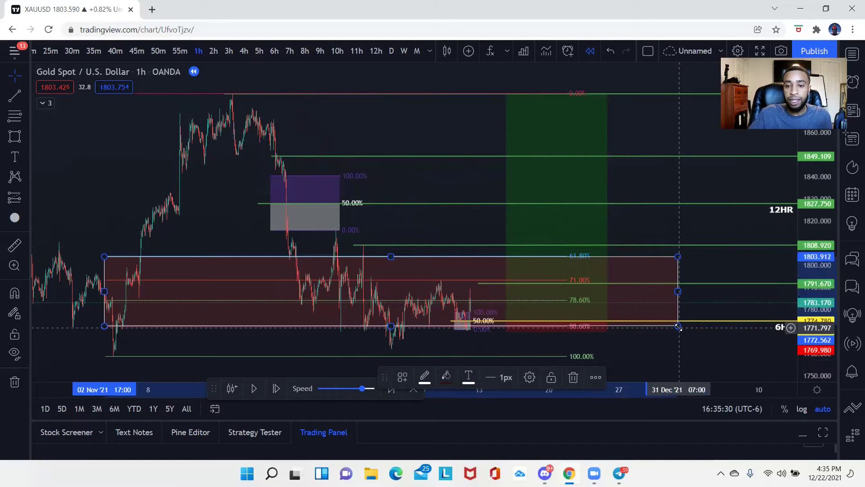
{"action": "left_click", "coordinate": [573, 377]}
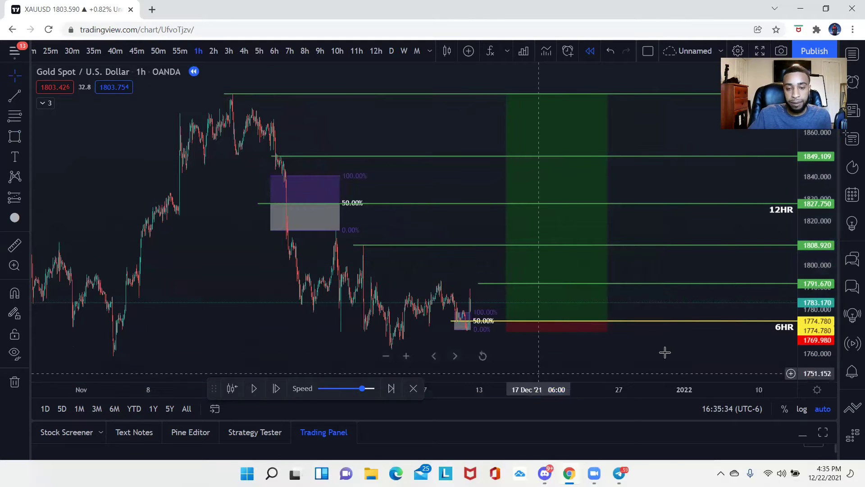
{"action": "scroll", "coordinate": [665, 352], "scroll_direction": "up", "scroll_amount": 2}
{"action": "scroll", "coordinate": [664, 352], "scroll_direction": "up", "scroll_amount": 2}
{"action": "scroll", "coordinate": [674, 191], "scroll_direction": "up", "scroll_amount": 3}
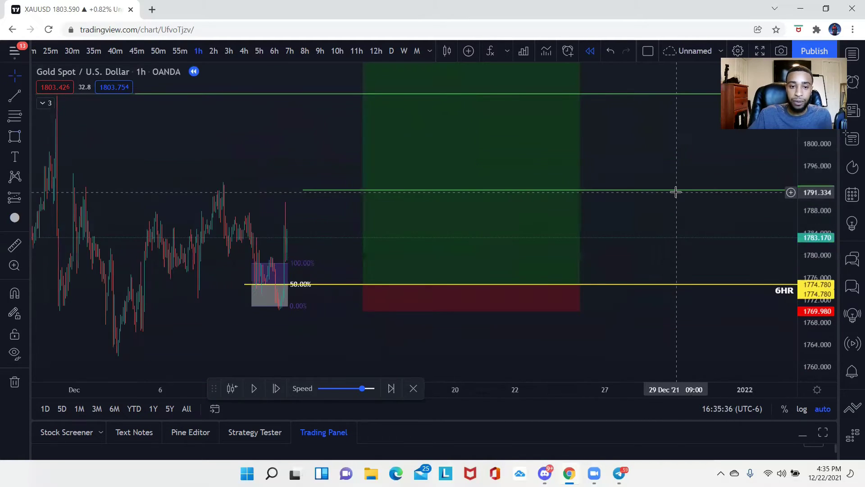
{"action": "scroll", "coordinate": [675, 193], "scroll_direction": "down", "scroll_amount": 5}
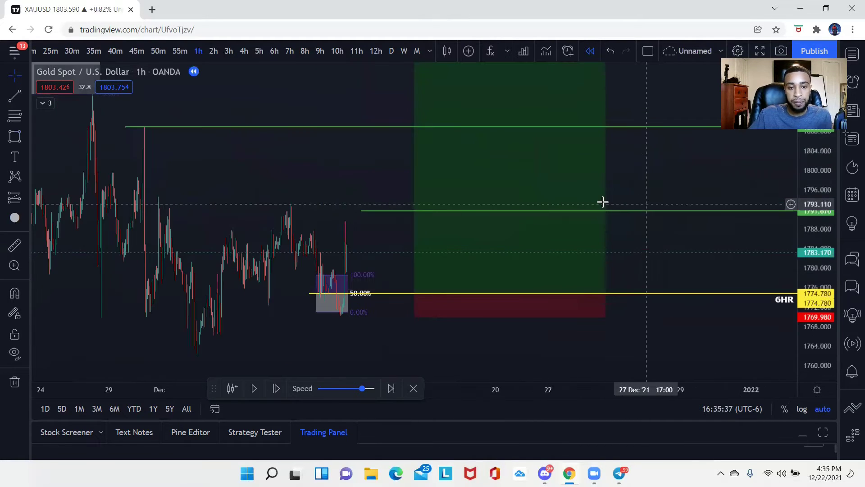
- Double-click the chart to bring the RSI pane back below price, then zoom in
{"action": "double_click", "coordinate": [277, 166]}
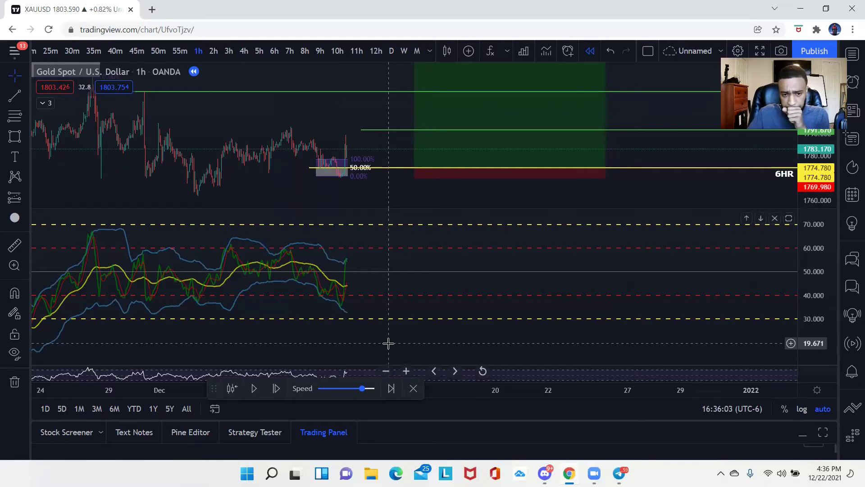
{"action": "scroll", "coordinate": [336, 257], "scroll_direction": "up", "scroll_amount": 2}
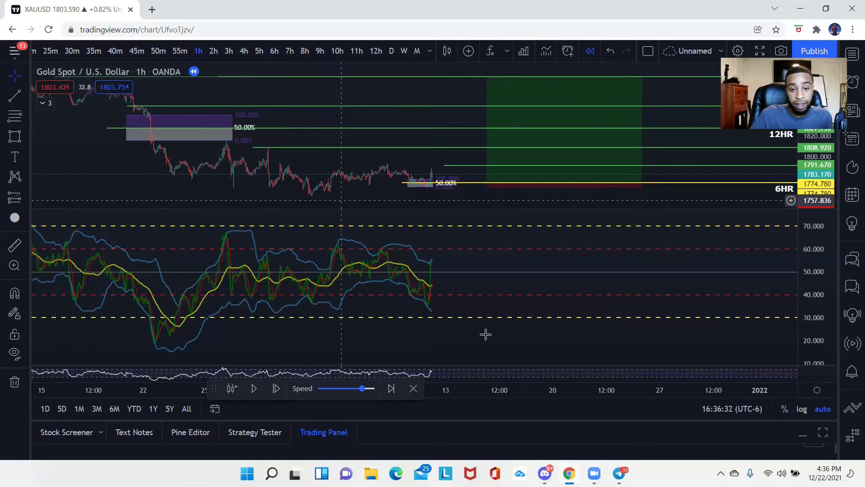
- Draw a long thin rectangle along the RSI 30 line
{"action": "left_click", "coordinate": [293, 313]}
{"action": "left_click", "coordinate": [714, 322]}
{"action": "scroll", "coordinate": [575, 326], "scroll_direction": "up", "scroll_amount": 5}
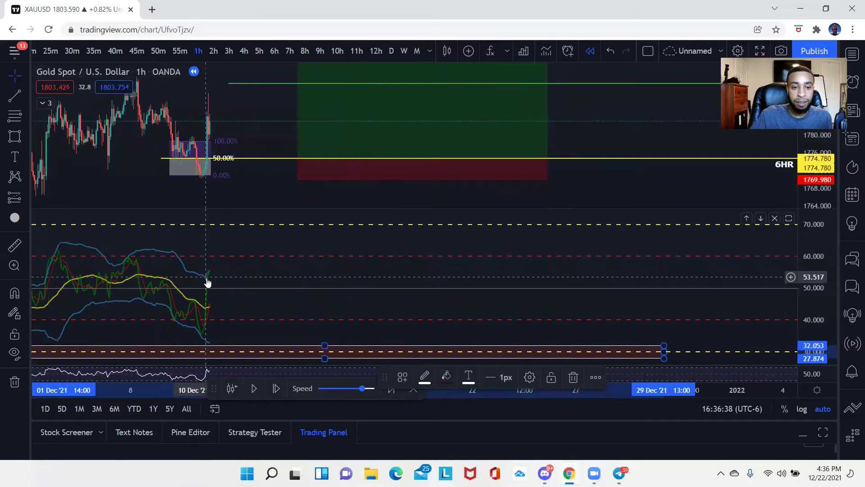
{"action": "scroll", "coordinate": [155, 314], "scroll_direction": "down", "scroll_amount": 5}
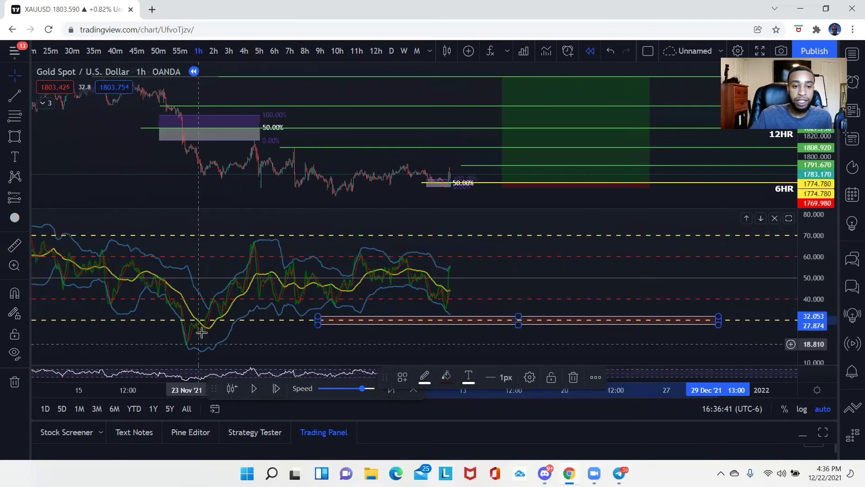
{"action": "scroll", "coordinate": [299, 290], "scroll_direction": "up", "scroll_amount": 4}
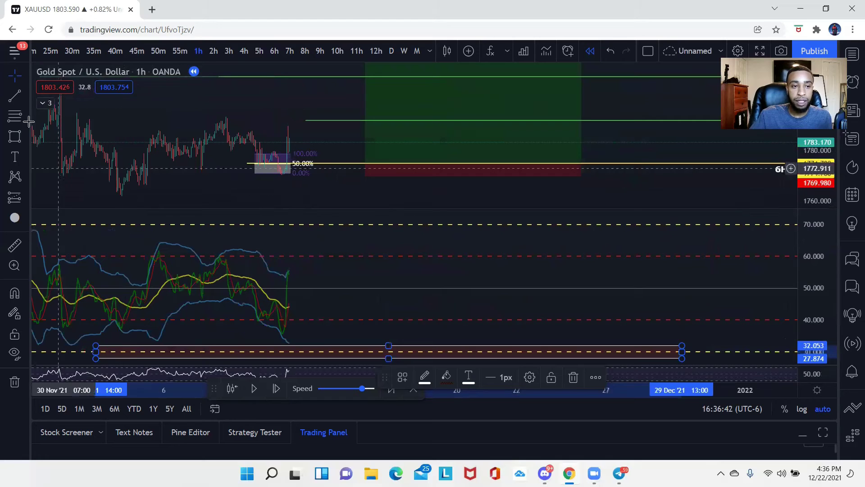
- Draw a second thin rectangle along the RSI 70 line
{"action": "left_click", "coordinate": [15, 136]}
{"action": "left_click", "coordinate": [699, 228]}
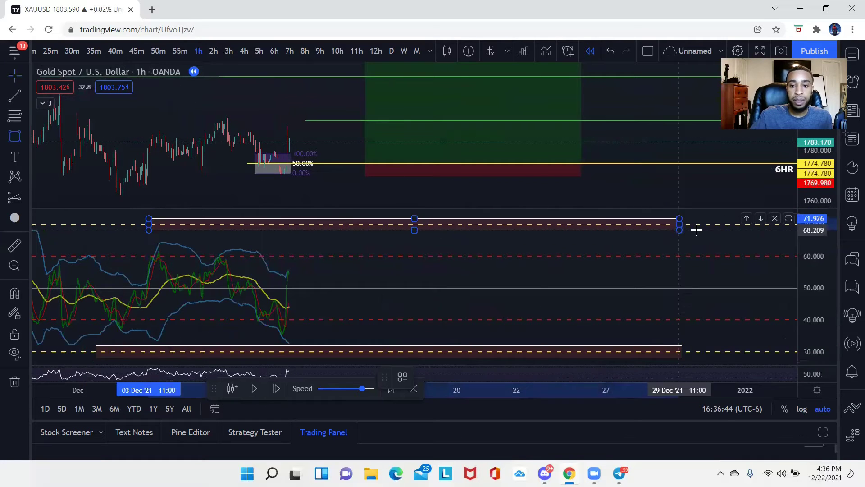
{"action": "left_click", "coordinate": [626, 196]}
{"action": "scroll", "coordinate": [489, 233], "scroll_direction": "down", "scroll_amount": 3}
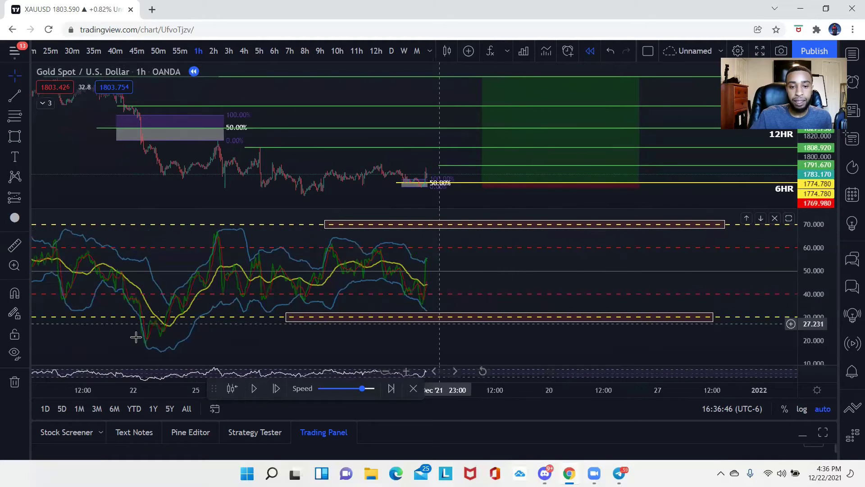
{"action": "scroll", "coordinate": [198, 329], "scroll_direction": "up", "scroll_amount": 4}
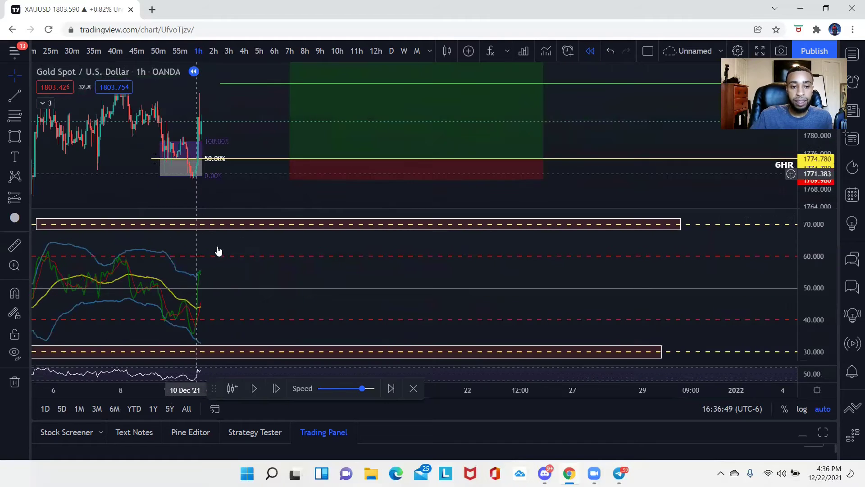
{"action": "left_click", "coordinate": [196, 354]}
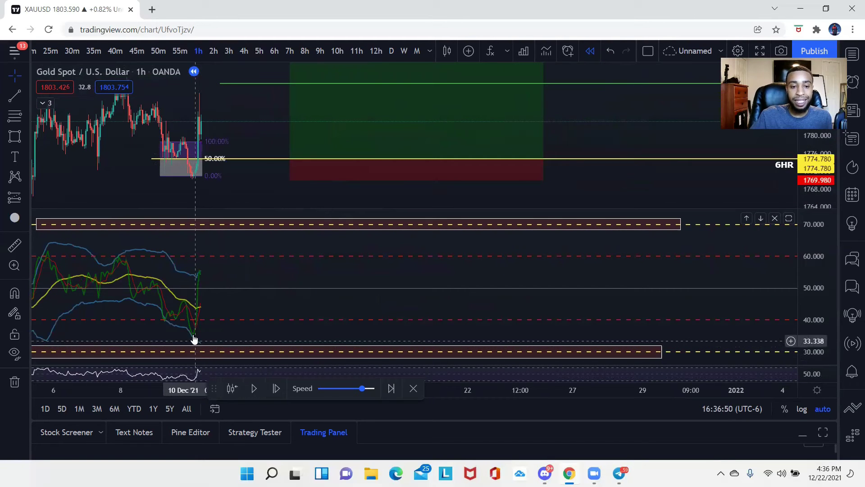
{"action": "left_click", "coordinate": [104, 162]}
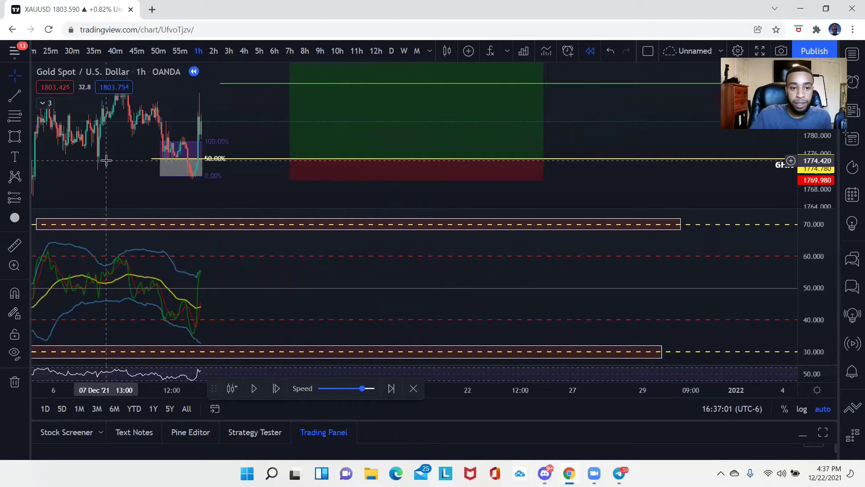
{"action": "scroll", "coordinate": [169, 160], "scroll_direction": "down", "scroll_amount": 5}
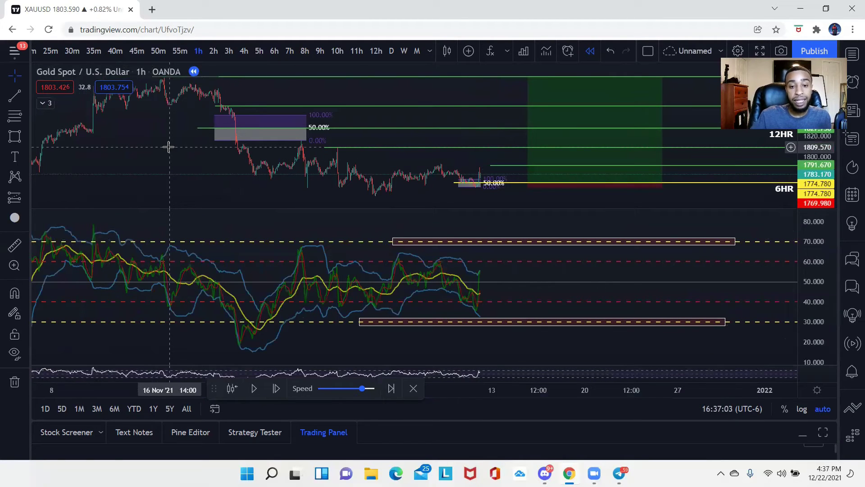
- Switch price to a line chart and draw trend lines on price and on RSI from the post-drop high
{"action": "left_click", "coordinate": [449, 51]}
{"action": "left_click", "coordinate": [479, 145]}
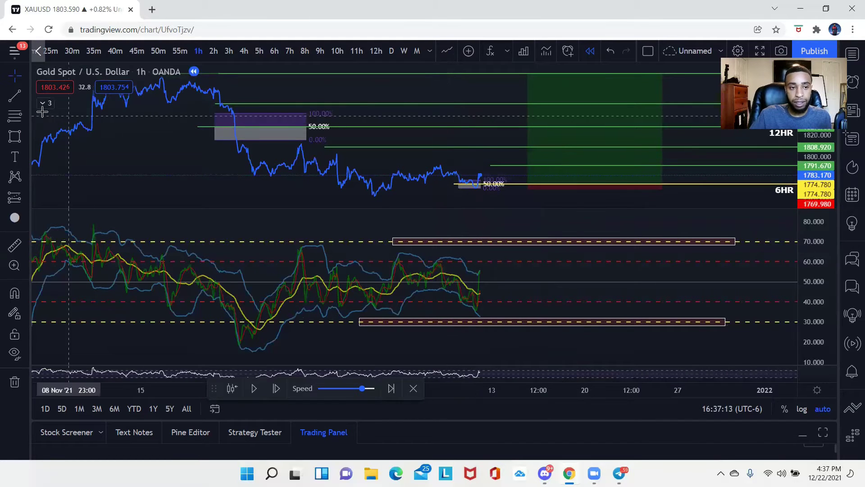
{"action": "left_click", "coordinate": [15, 96]}
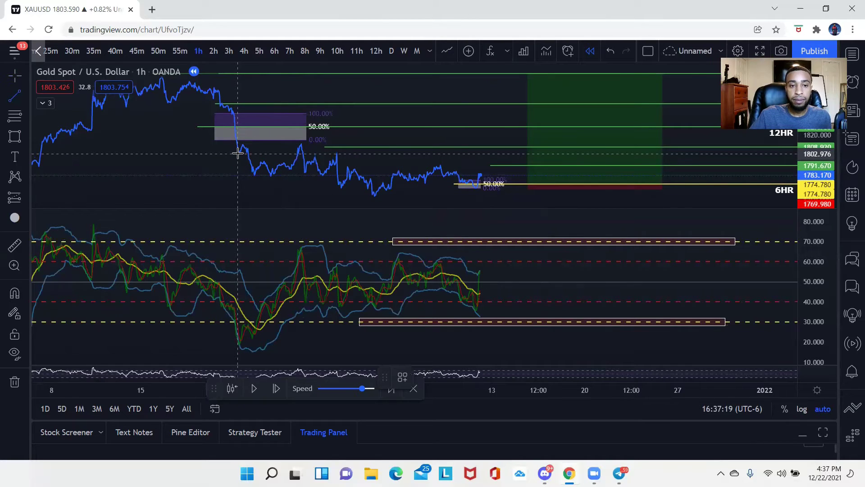
{"action": "left_click", "coordinate": [237, 153]}
{"action": "left_click", "coordinate": [484, 189]}
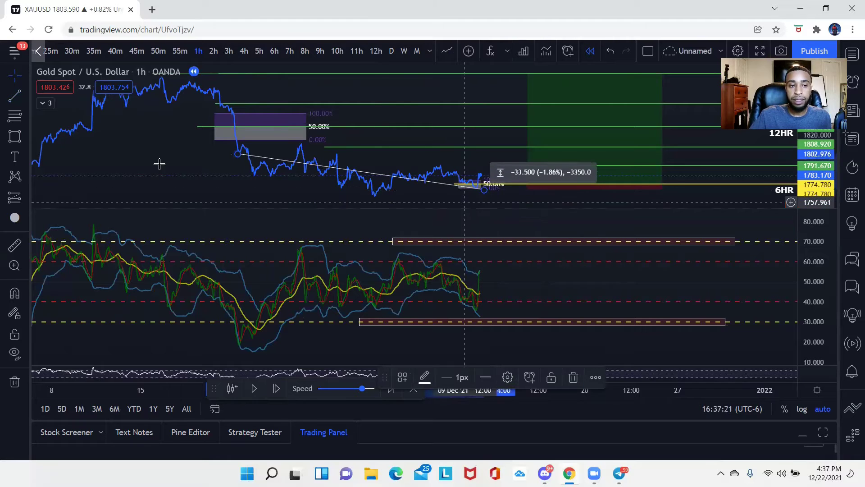
{"action": "left_click", "coordinate": [261, 353]}
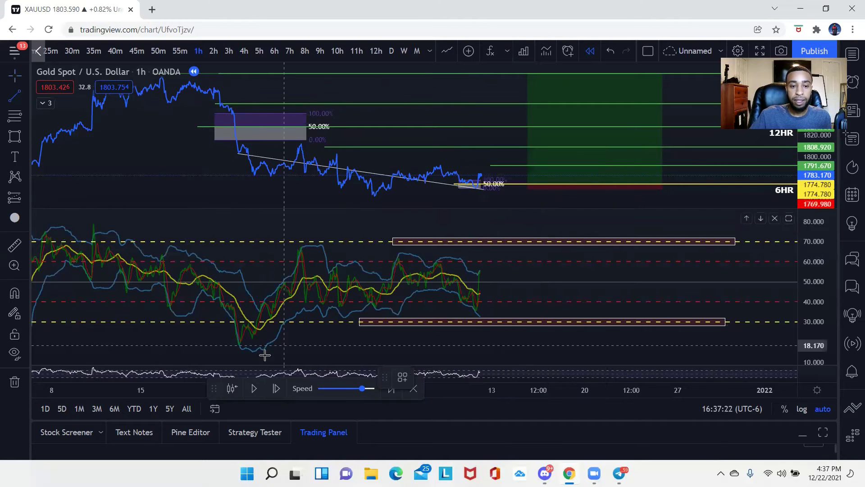
{"action": "left_click", "coordinate": [237, 346]}
{"action": "left_click", "coordinate": [481, 310]}
{"action": "left_click", "coordinate": [394, 169]}
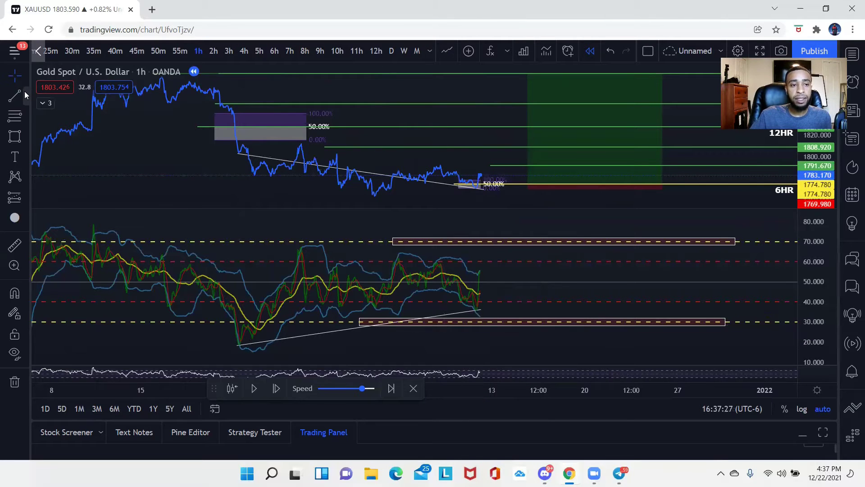
- Place vertical lines at 22 Nov '21 13:00 and on the latest replayed bar
{"action": "left_click", "coordinate": [24, 91]}
{"action": "left_click", "coordinate": [78, 277]}
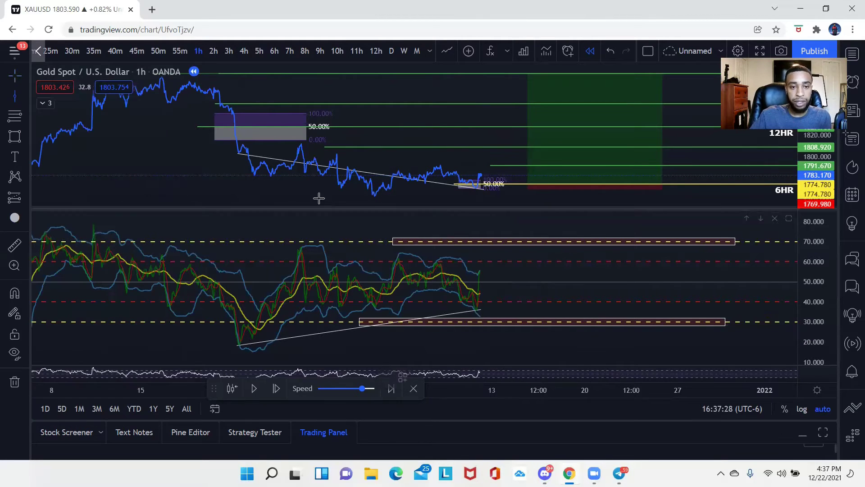
{"action": "left_click", "coordinate": [239, 170]}
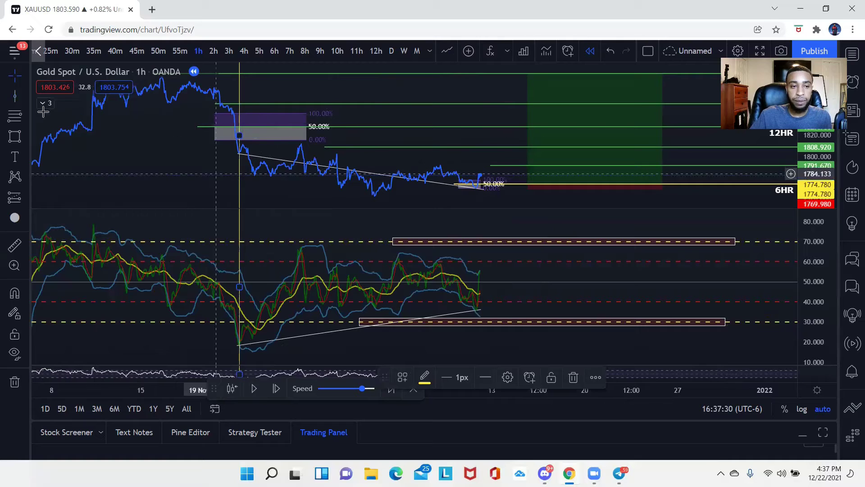
{"action": "left_click", "coordinate": [13, 93]}
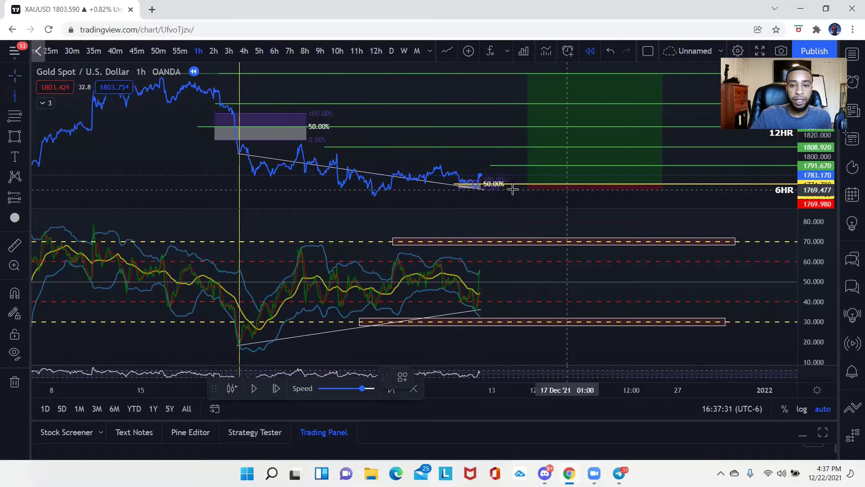
{"action": "left_click", "coordinate": [476, 191]}
- Maximize the gold price pane and delete its descending trend line
{"action": "scroll", "coordinate": [423, 116], "scroll_direction": "up", "scroll_amount": 2}
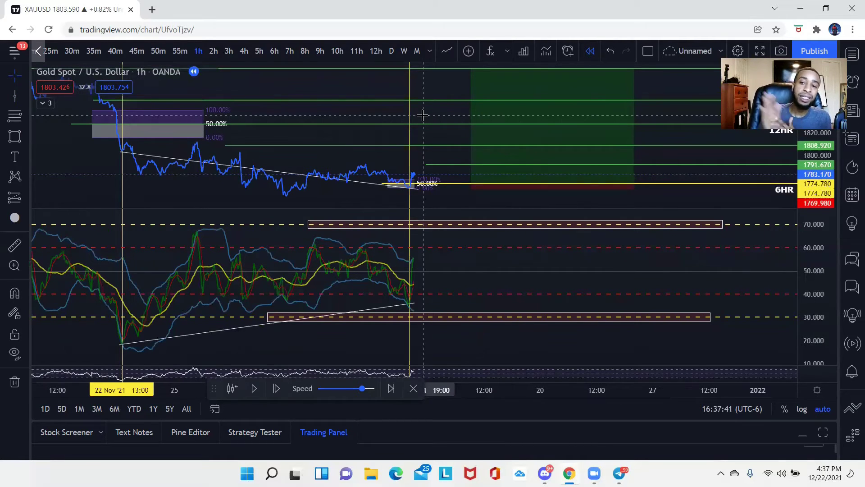
{"action": "scroll", "coordinate": [417, 144], "scroll_direction": "down", "scroll_amount": 1}
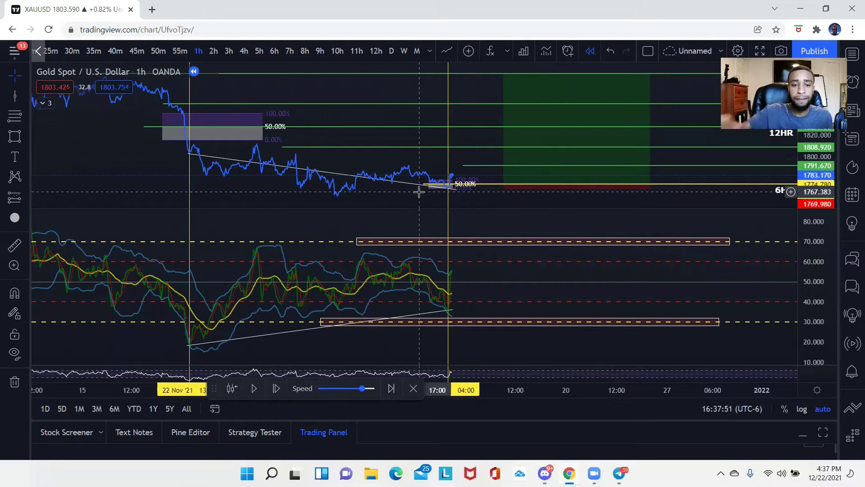
{"action": "left_click", "coordinate": [207, 344]}
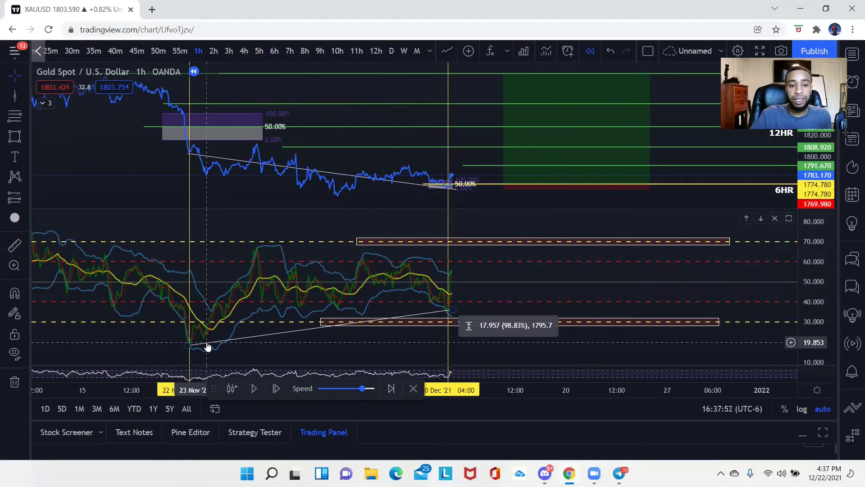
{"action": "double_click", "coordinate": [247, 193]}
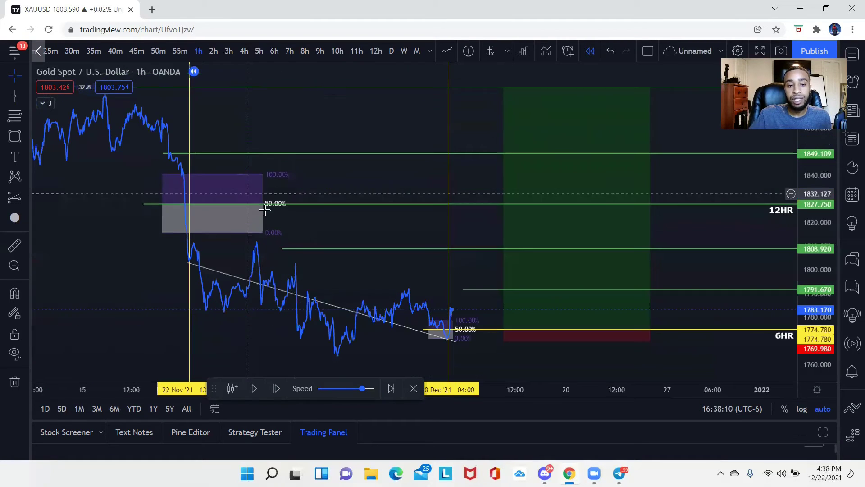
{"action": "left_click", "coordinate": [283, 291]}
{"action": "key", "text": "Delete"}
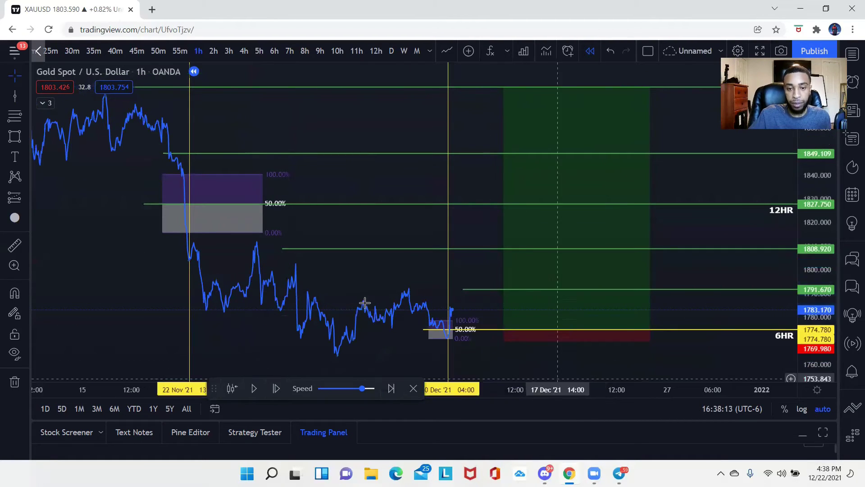
{"action": "scroll", "coordinate": [318, 277], "scroll_direction": "up", "scroll_amount": 3}
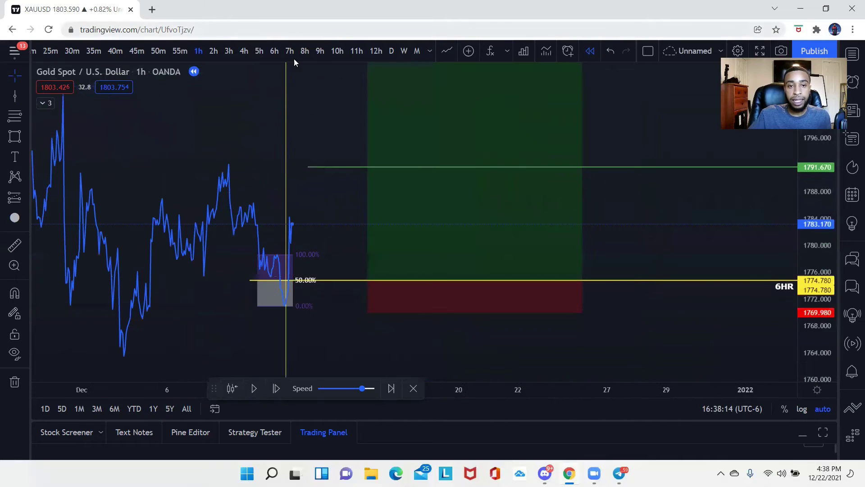
- Switch the gold chart from a line to candlesticks and shift it to the recent candles
{"action": "left_click", "coordinate": [44, 106]}
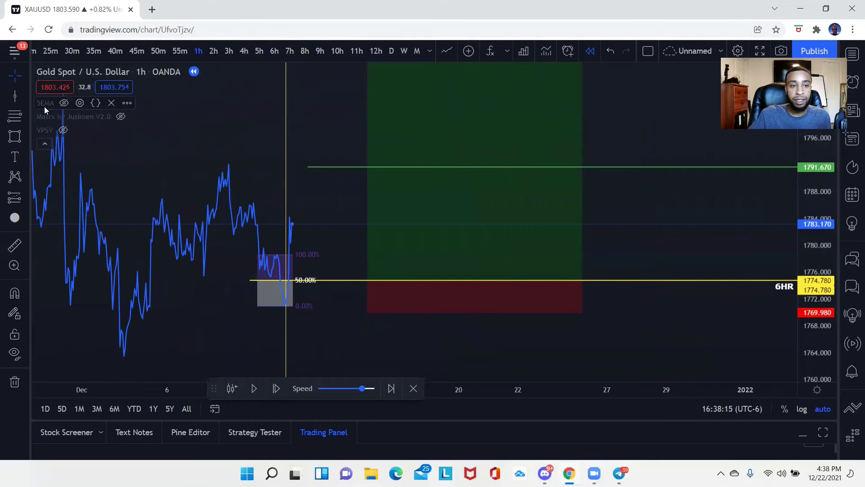
{"action": "left_click", "coordinate": [447, 51]}
{"action": "left_click", "coordinate": [473, 98]}
{"action": "left_click", "coordinate": [45, 143]}
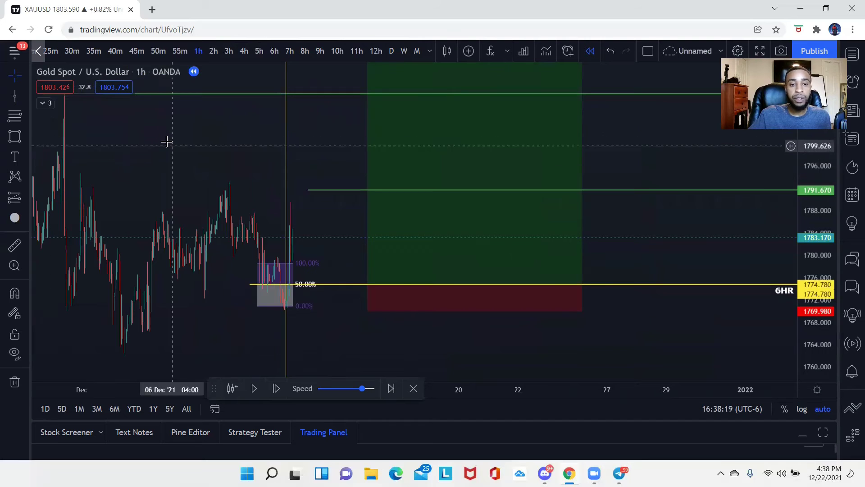
{"action": "scroll", "coordinate": [269, 157], "scroll_direction": "up", "scroll_amount": 2}
{"action": "left_click_drag", "start_coordinate": [268, 157], "coordinate": [303, 162]}
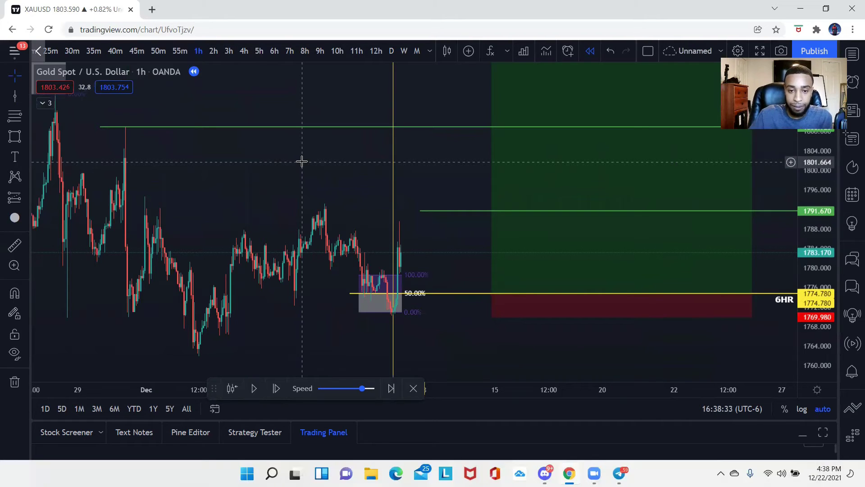
- Zoom in on the candles and hide every drawing on the chart
{"action": "scroll", "coordinate": [299, 161], "scroll_direction": "up", "scroll_amount": 5}
{"action": "scroll", "coordinate": [510, 180], "scroll_direction": "down", "scroll_amount": 3}
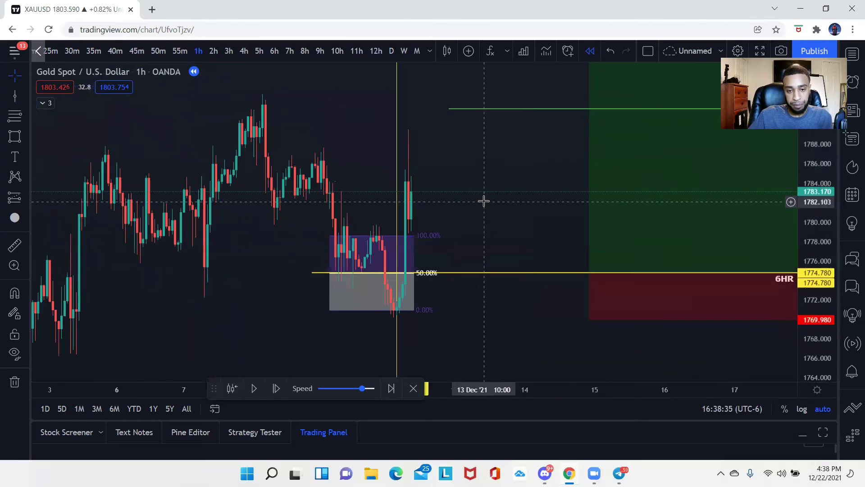
{"action": "scroll", "coordinate": [483, 201], "scroll_direction": "up", "scroll_amount": 1}
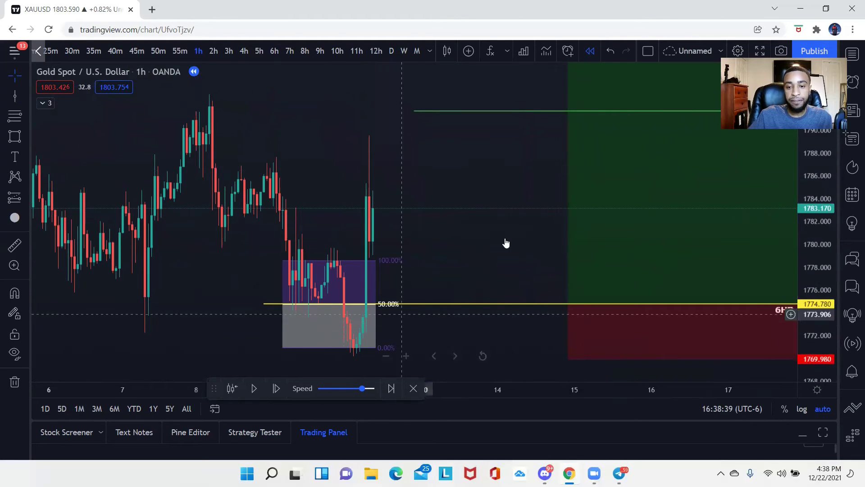
{"action": "scroll", "coordinate": [475, 218], "scroll_direction": "up", "scroll_amount": 1}
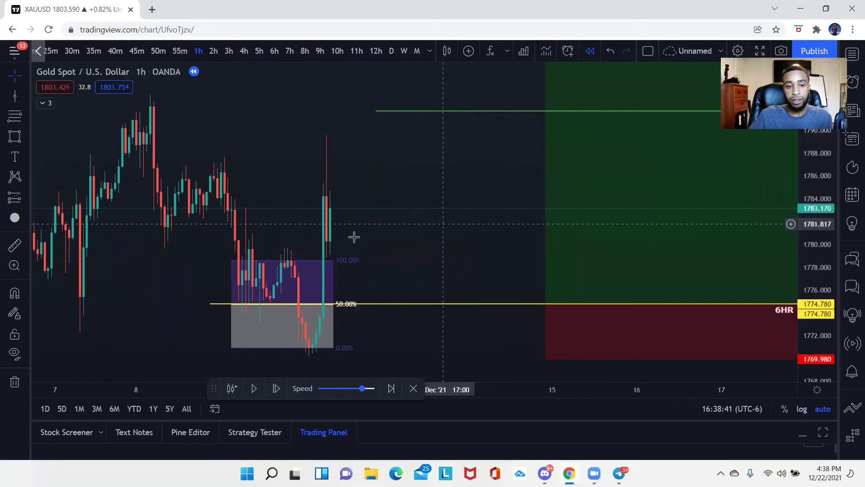
{"action": "left_click", "coordinate": [14, 354]}
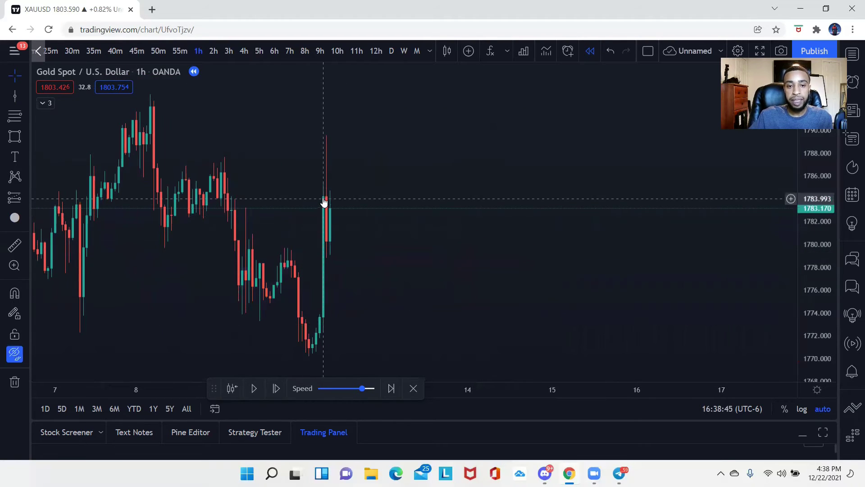
{"action": "scroll", "coordinate": [324, 285], "scroll_direction": "down", "scroll_amount": 2}
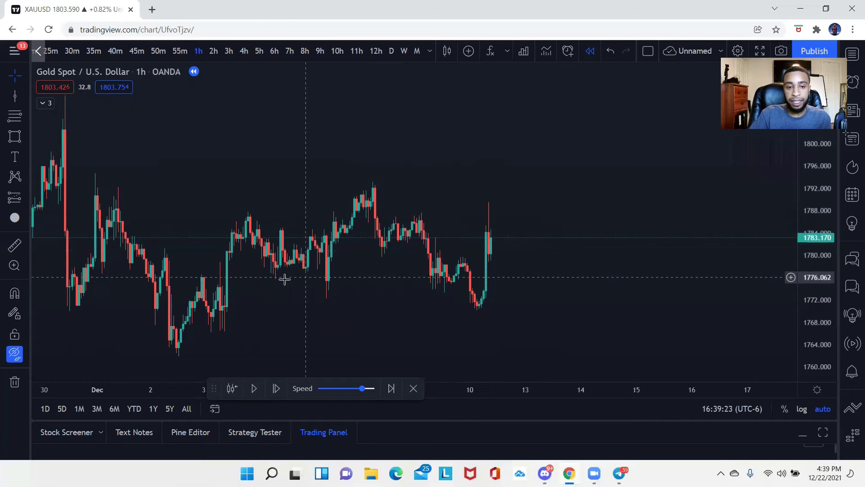
{"action": "scroll", "coordinate": [406, 286], "scroll_direction": "down", "scroll_amount": 5}
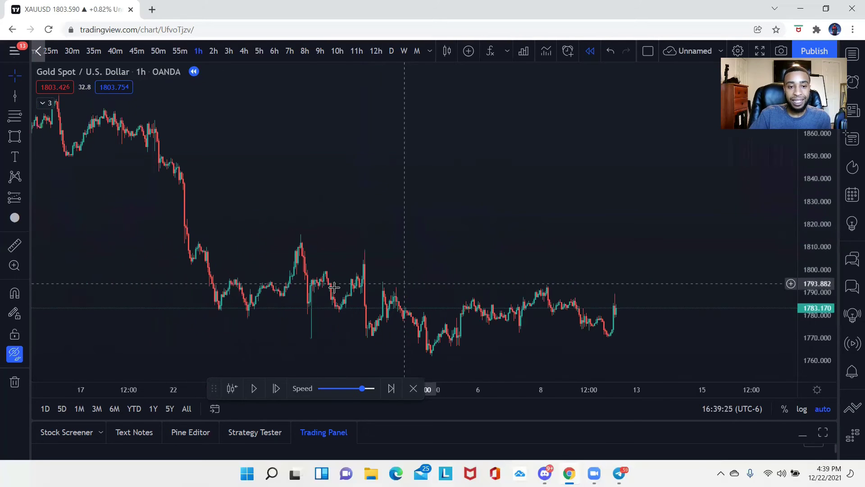
{"action": "scroll", "coordinate": [264, 234], "scroll_direction": "down", "scroll_amount": 2}
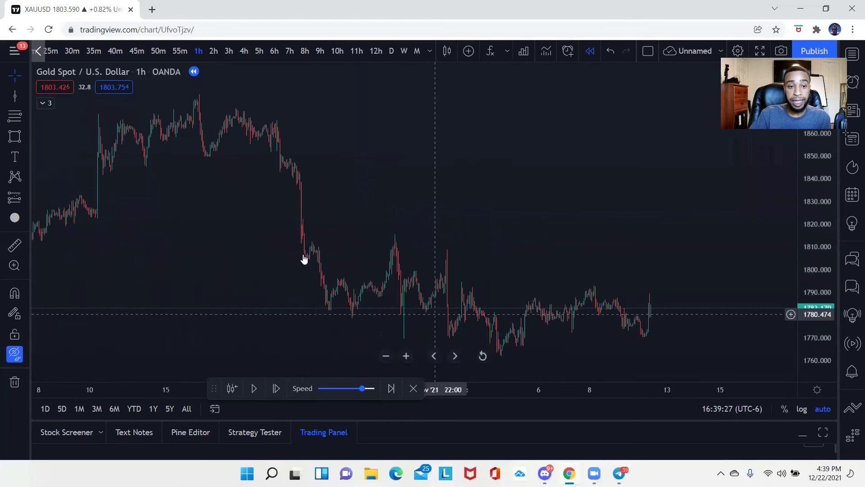
{"action": "scroll", "coordinate": [279, 199], "scroll_direction": "up", "scroll_amount": 2}
{"action": "scroll", "coordinate": [207, 197], "scroll_direction": "up", "scroll_amount": 3}
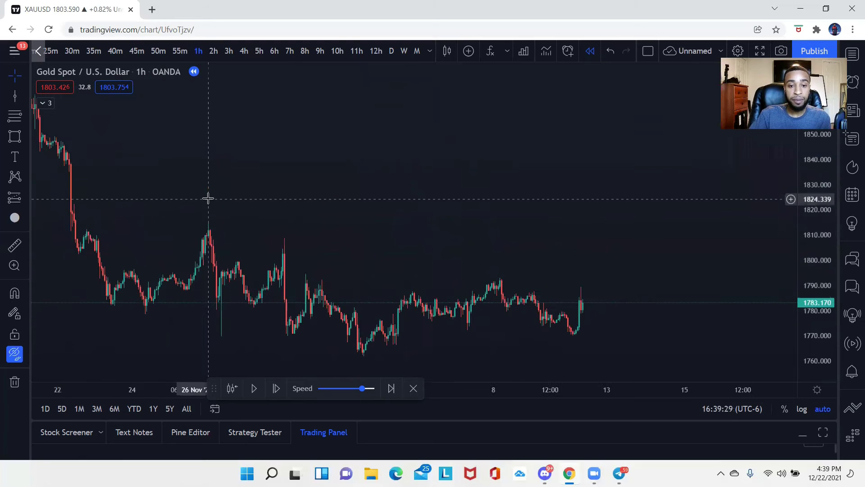
{"action": "scroll", "coordinate": [217, 244], "scroll_direction": "up", "scroll_amount": 2}
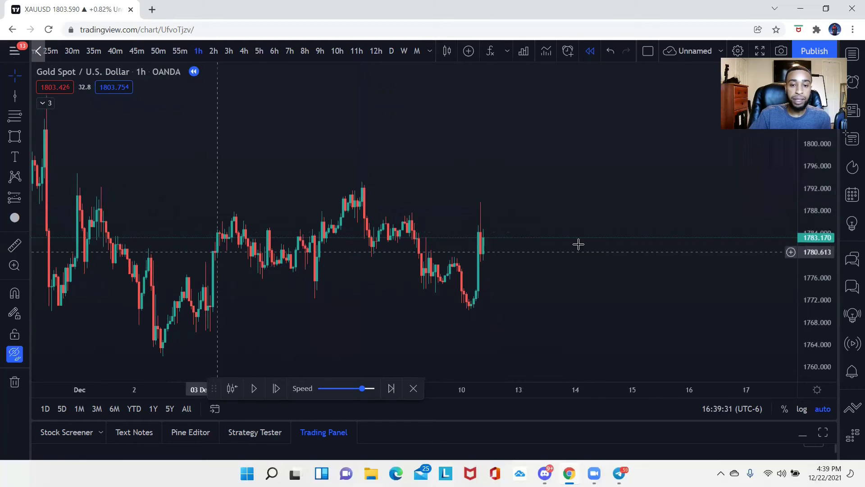
{"action": "scroll", "coordinate": [383, 252], "scroll_direction": "down", "scroll_amount": 2}
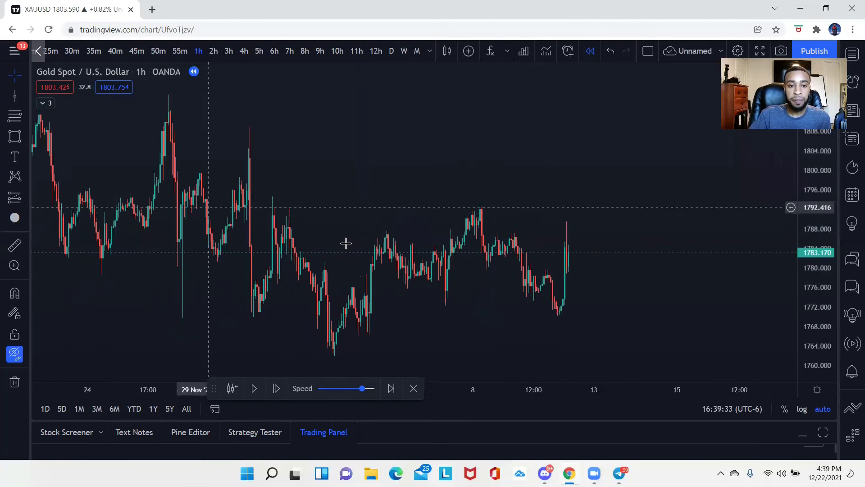
{"action": "scroll", "coordinate": [225, 212], "scroll_direction": "down", "scroll_amount": 1}
{"action": "scroll", "coordinate": [352, 252], "scroll_direction": "up", "scroll_amount": 3}
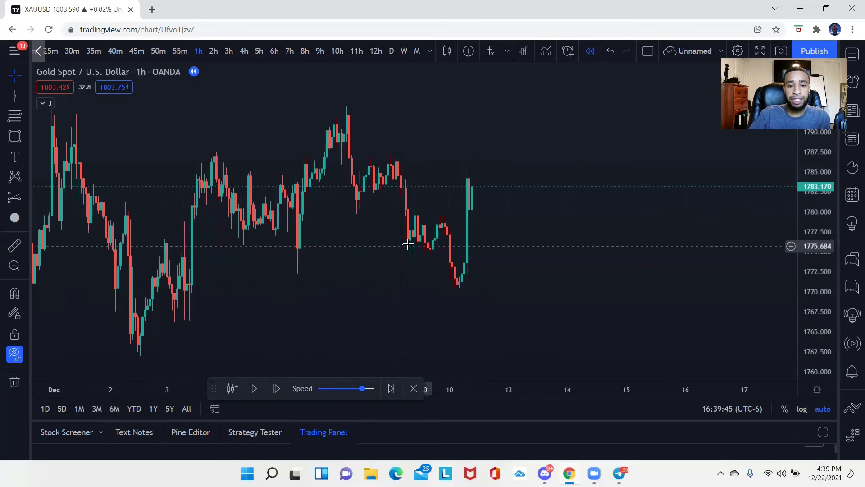
{"action": "scroll", "coordinate": [407, 244], "scroll_direction": "up", "scroll_amount": 2}
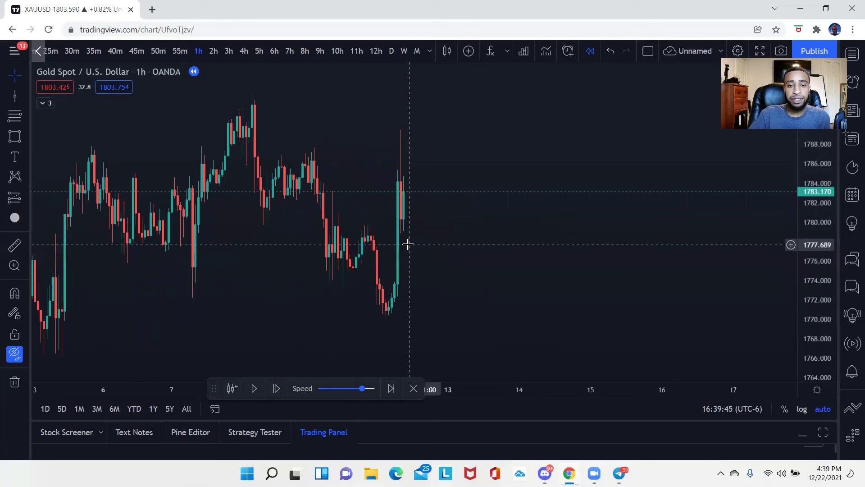
- Step the timeframe through 2-hour, 3-hour and 4-hour candles and pan to the latest bars
{"action": "left_click", "coordinate": [213, 51]}
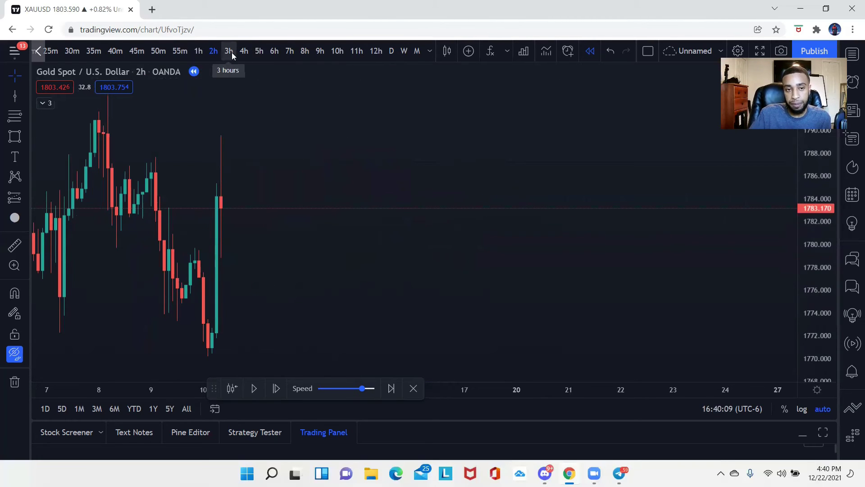
{"action": "left_click", "coordinate": [198, 52]}
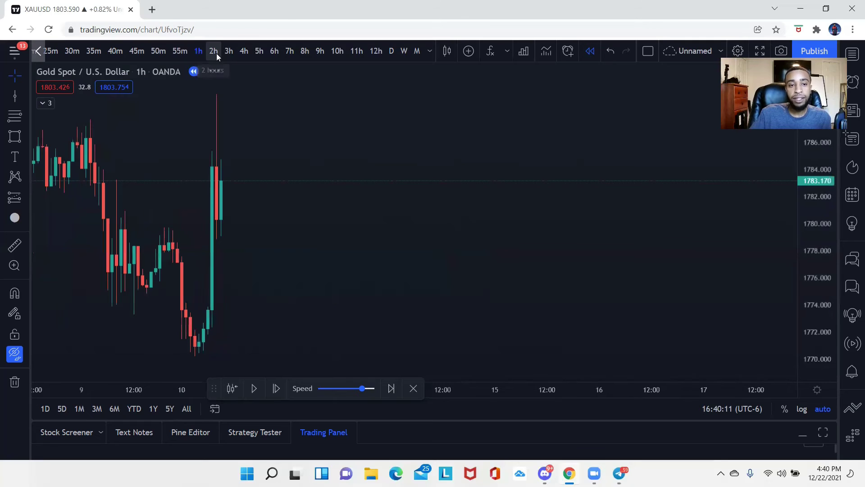
{"action": "left_click", "coordinate": [215, 53]}
{"action": "left_click", "coordinate": [228, 53]}
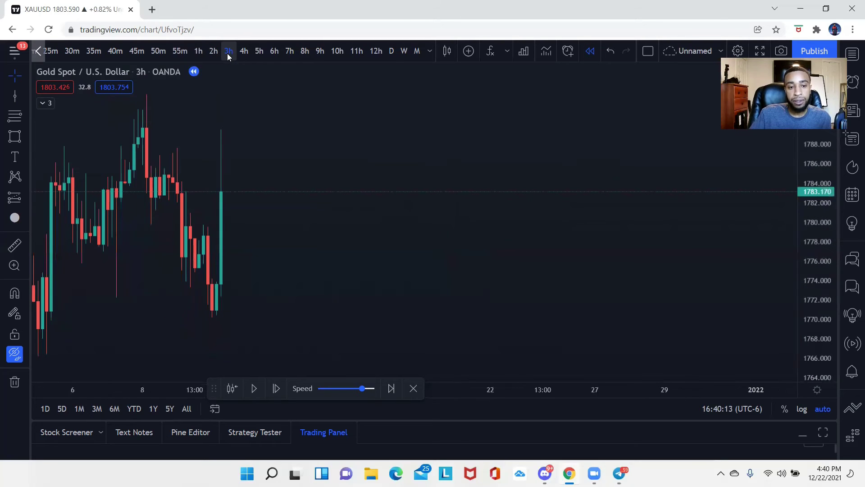
{"action": "left_click", "coordinate": [243, 54]}
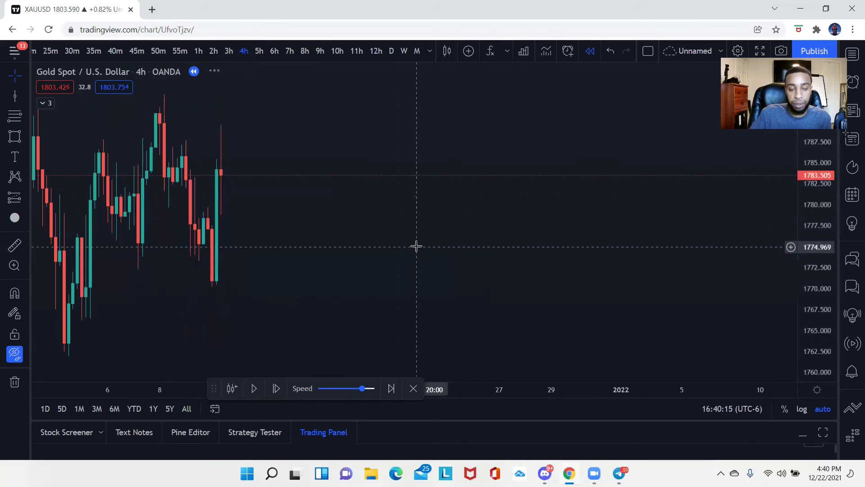
{"action": "scroll", "coordinate": [356, 238], "scroll_direction": "up", "scroll_amount": 5}
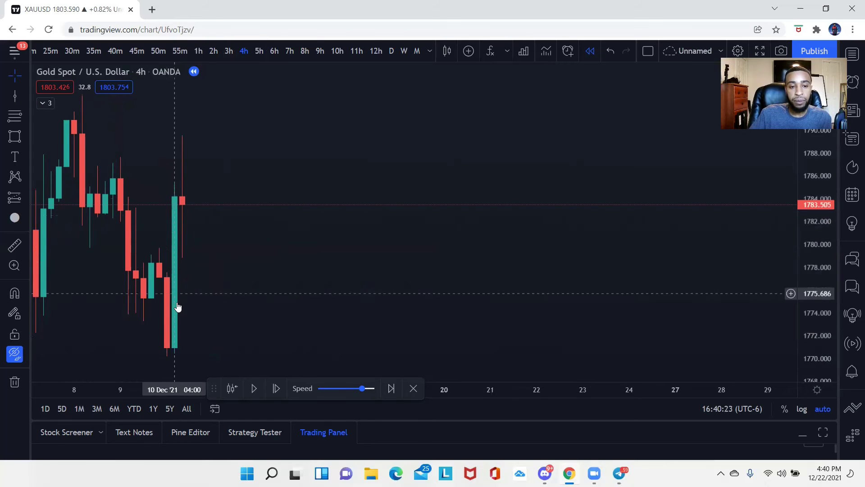
{"action": "left_click_drag", "start_coordinate": [182, 326], "coordinate": [255, 187]}
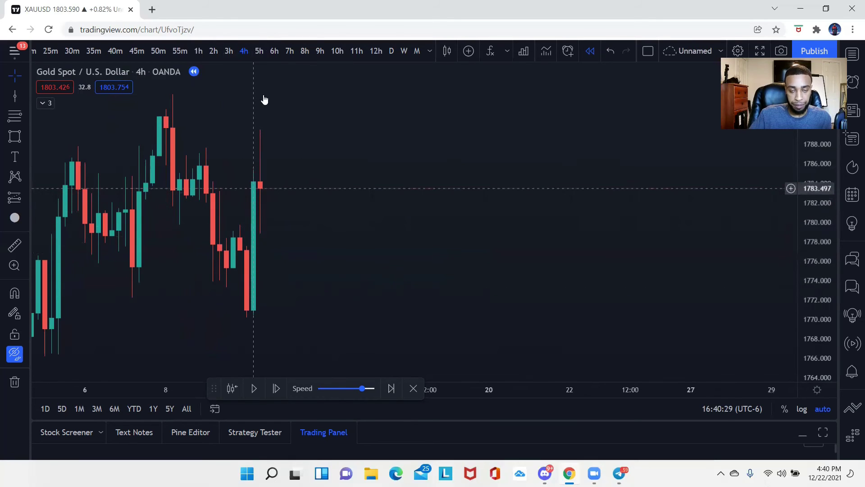
- Set the 6-hour timeframe, show the drawings again and stretch the price scale
{"action": "left_click", "coordinate": [260, 51]}
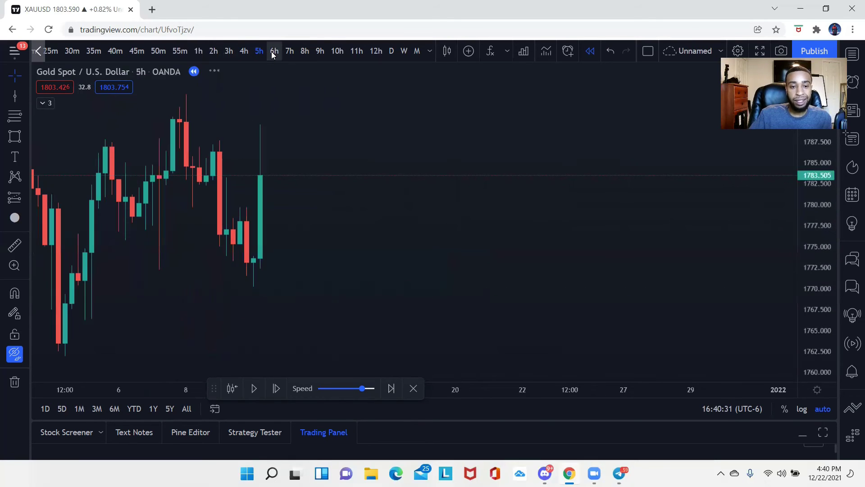
{"action": "left_click", "coordinate": [274, 51]}
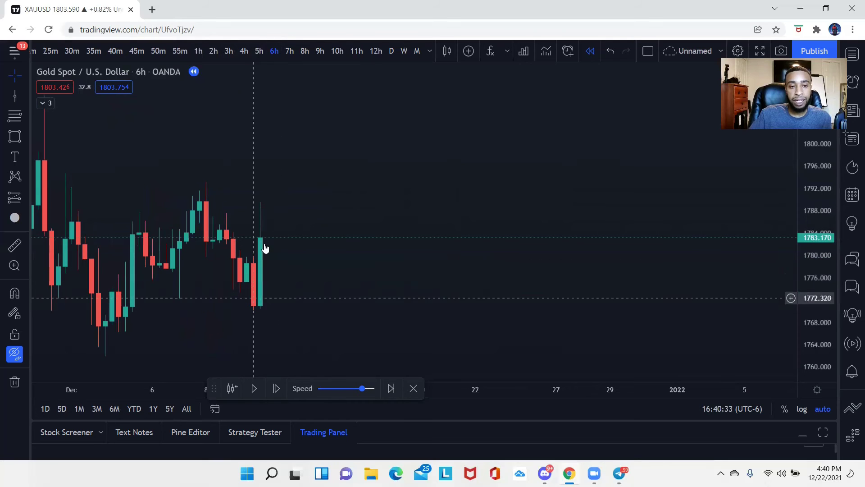
{"action": "left_click", "coordinate": [14, 353]}
{"action": "left_click_drag", "start_coordinate": [834, 312], "coordinate": [580, 110]}
{"action": "left_click", "coordinate": [247, 207]}
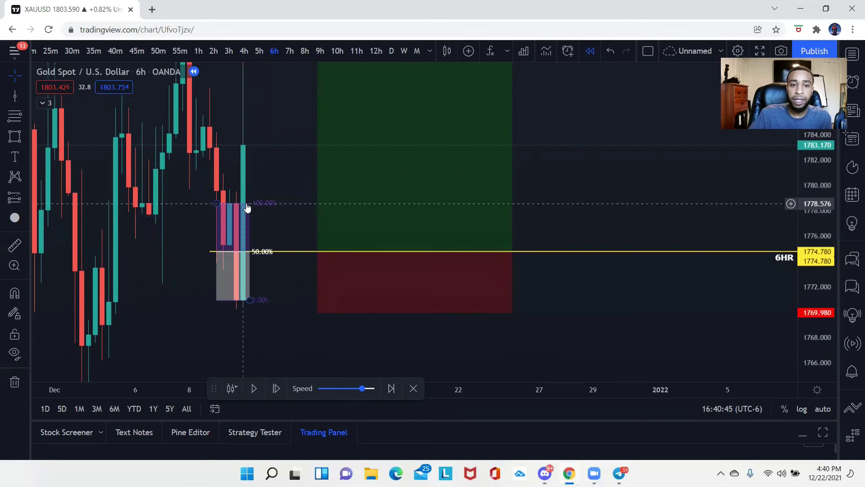
{"action": "left_click", "coordinate": [243, 50]}
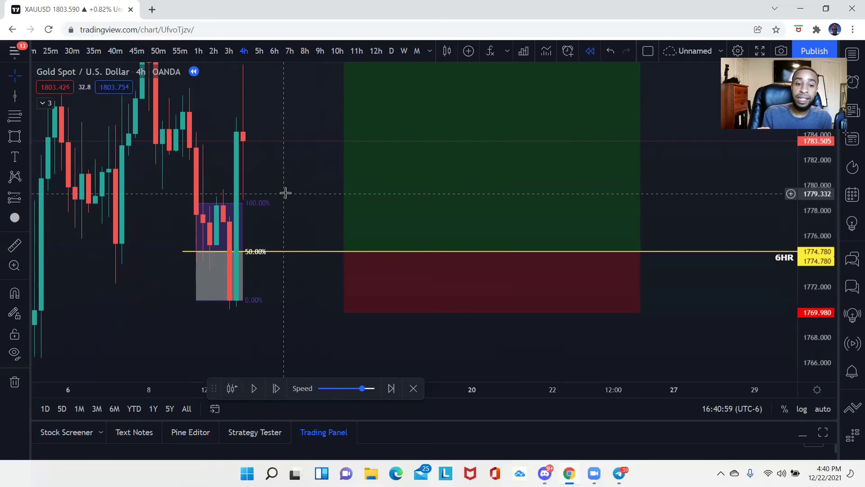
{"action": "left_click", "coordinate": [274, 50]}
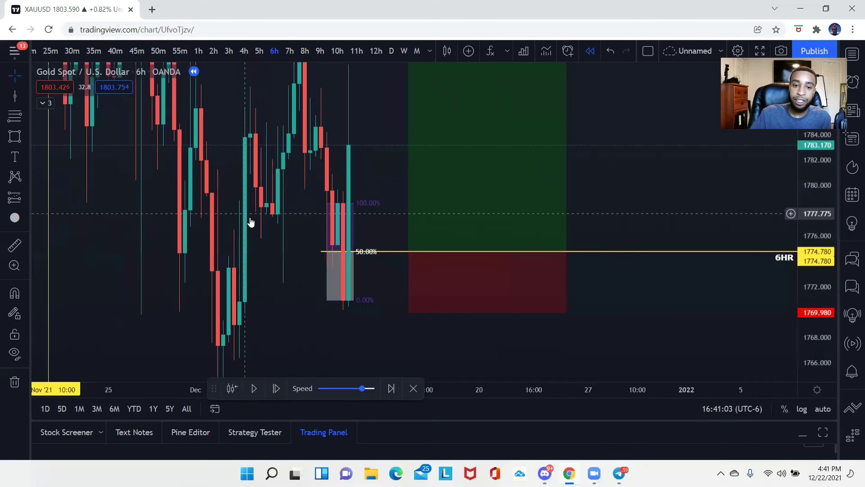
{"action": "left_click", "coordinate": [824, 409]}
{"action": "scroll", "coordinate": [719, 374], "scroll_direction": "up", "scroll_amount": 3}
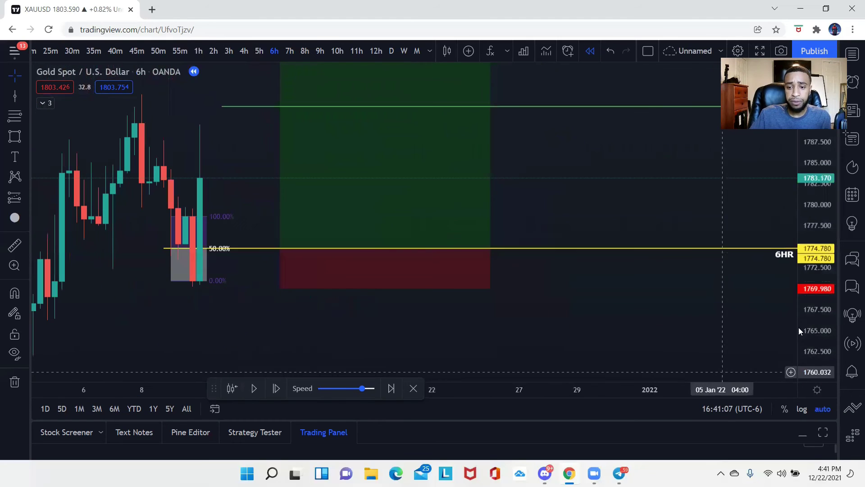
{"action": "left_click_drag", "start_coordinate": [738, 360], "coordinate": [677, 199]}
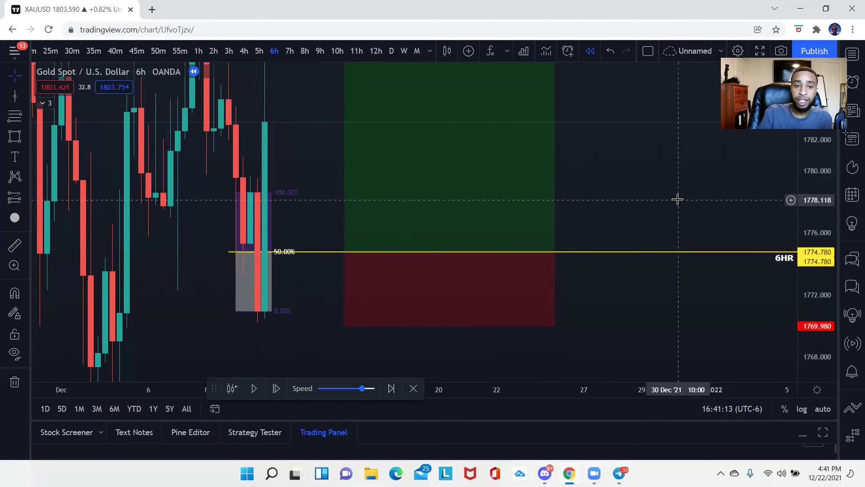
{"action": "scroll", "coordinate": [741, 233], "scroll_direction": "down", "scroll_amount": 3}
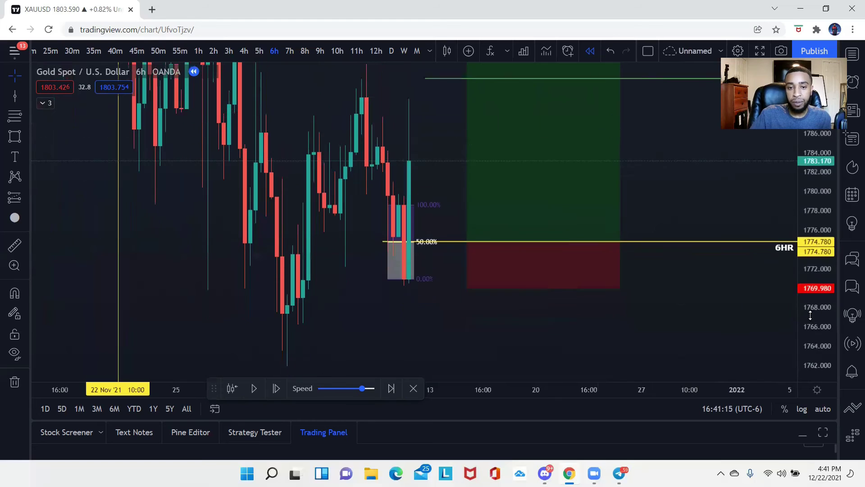
{"action": "scroll", "coordinate": [715, 309], "scroll_direction": "up", "scroll_amount": 1}
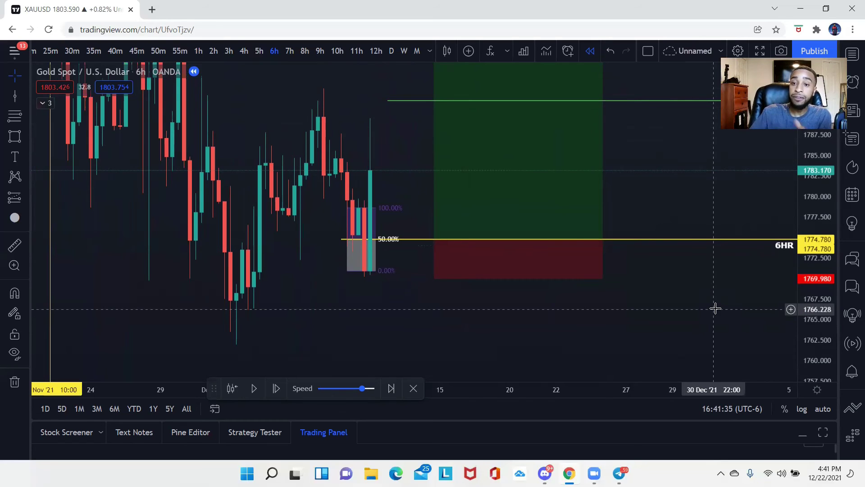
{"action": "mouse_move", "coordinate": [530, 257]}
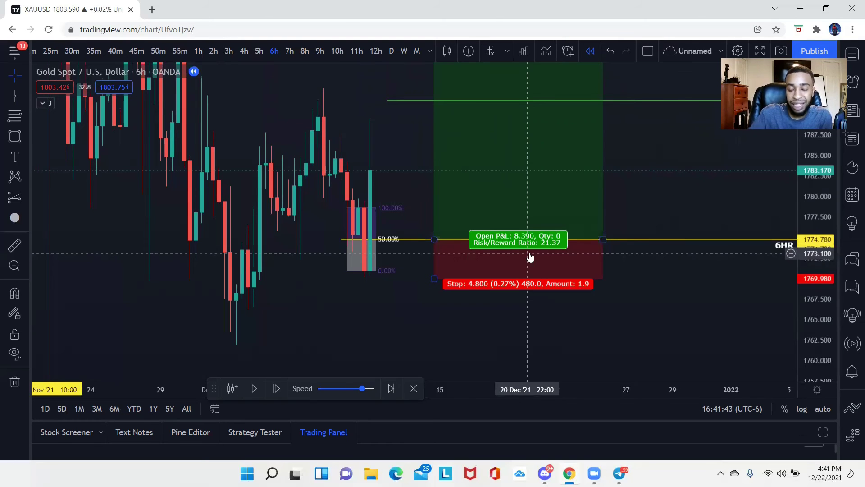
- Auto-fit the price range and stretch it around the trade levels
{"action": "scroll", "coordinate": [606, 318], "scroll_direction": "down", "scroll_amount": 2}
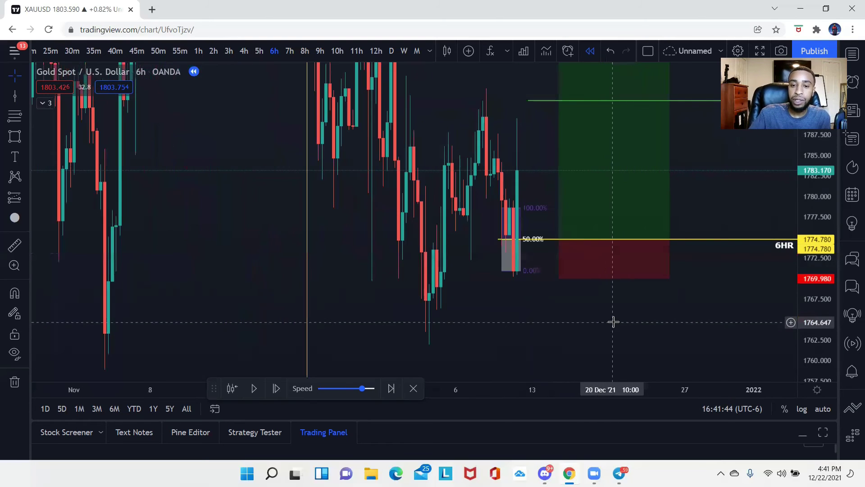
{"action": "left_click", "coordinate": [824, 410]}
{"action": "scroll", "coordinate": [730, 361], "scroll_direction": "up", "scroll_amount": 3}
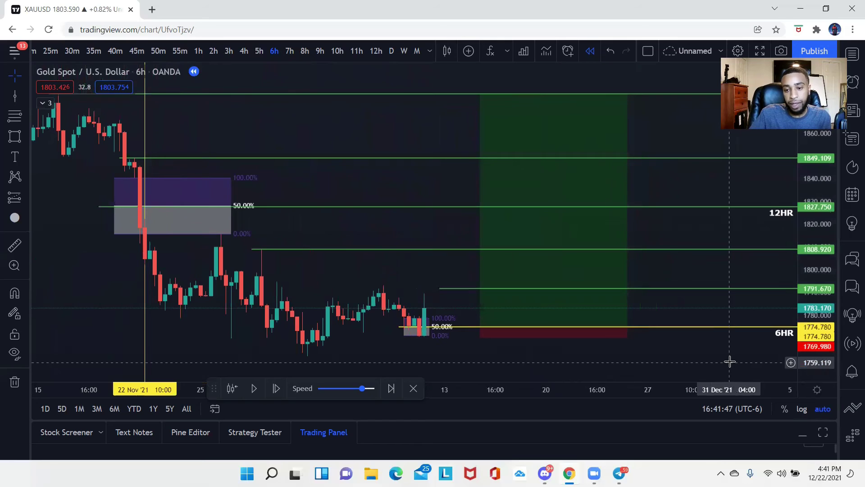
{"action": "left_click_drag", "start_coordinate": [729, 362], "coordinate": [730, 282]}
{"action": "scroll", "coordinate": [677, 206], "scroll_direction": "down", "scroll_amount": 1}
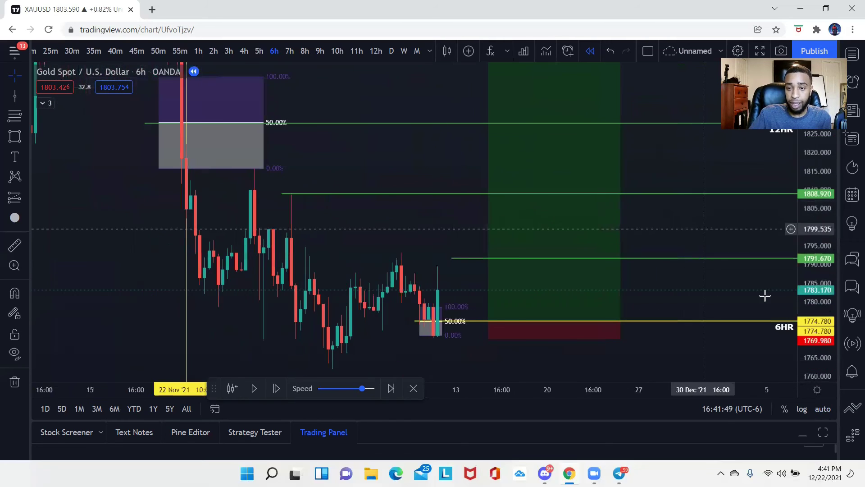
{"action": "left_click", "coordinate": [823, 408]}
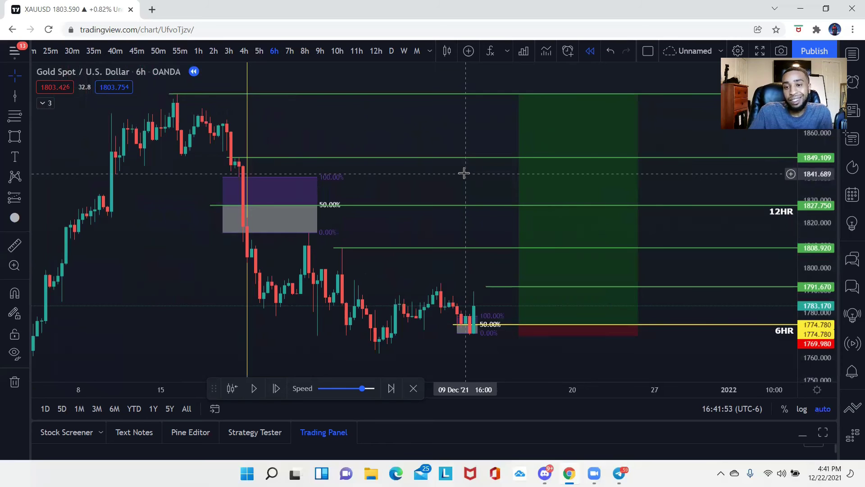
- Delete the vertical yellow date line and resume the bar replay
{"action": "left_click", "coordinate": [246, 120]}
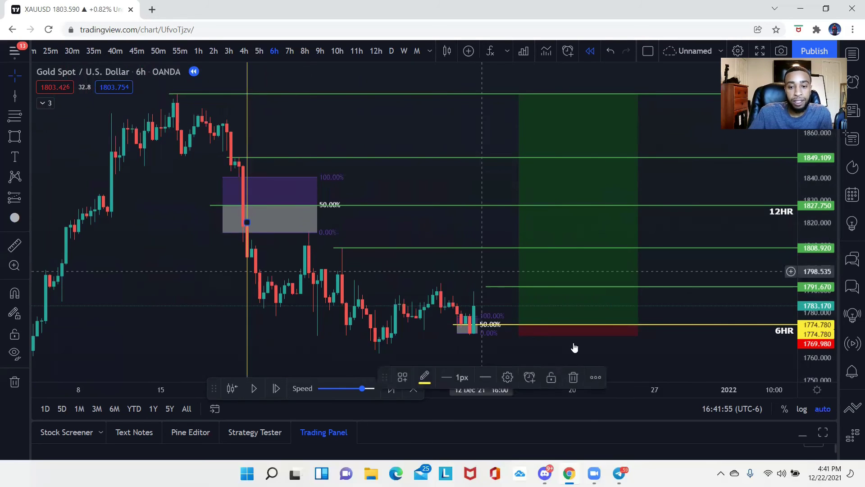
{"action": "left_click", "coordinate": [573, 376]}
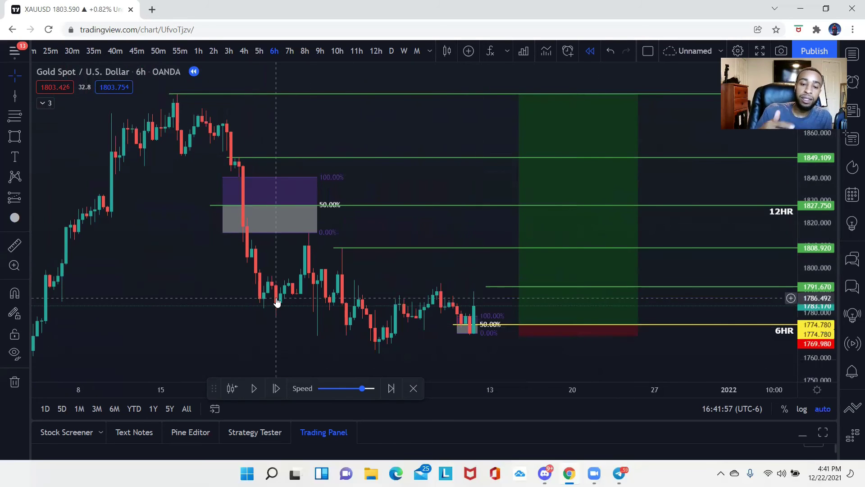
{"action": "left_click", "coordinate": [254, 388]}
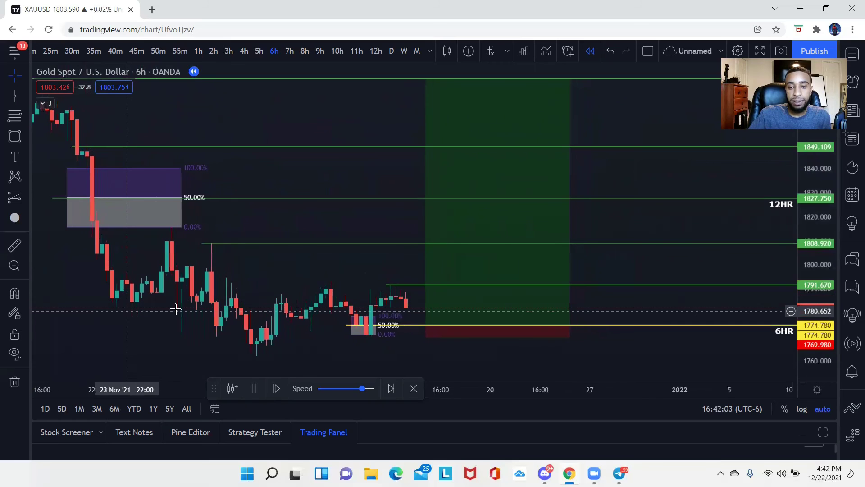
- Pause the replay after the drop through the 1769.98 stop, then rescale, pan and auto-fit the chart
{"action": "left_click", "coordinate": [255, 388]}
{"action": "left_click_drag", "start_coordinate": [828, 364], "coordinate": [650, 328]}
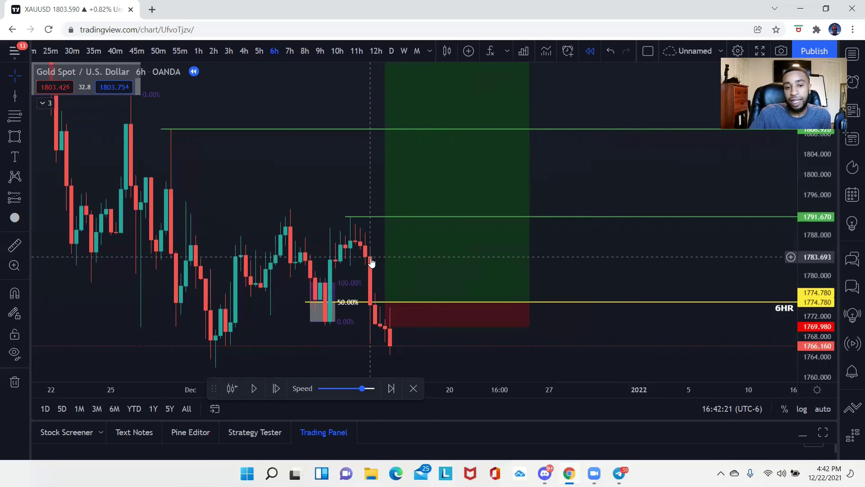
{"action": "left_click_drag", "start_coordinate": [371, 260], "coordinate": [228, 256]}
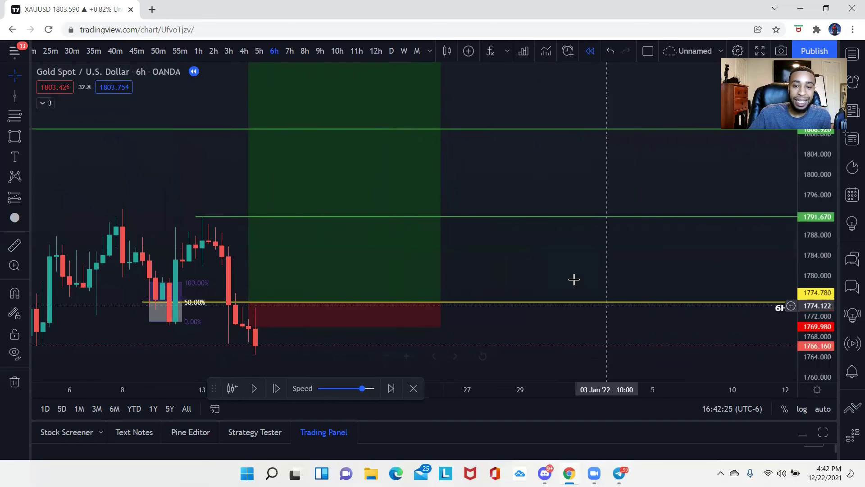
{"action": "left_click_drag", "start_coordinate": [574, 280], "coordinate": [614, 264]}
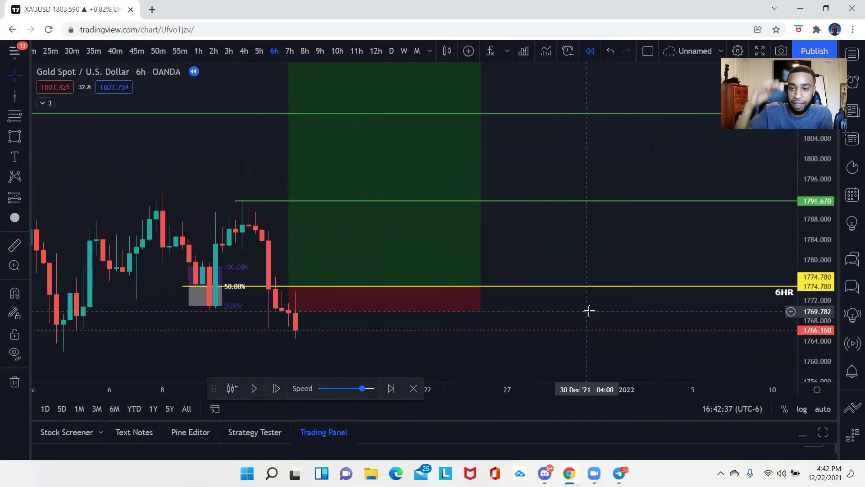
{"action": "left_click", "coordinate": [823, 408]}
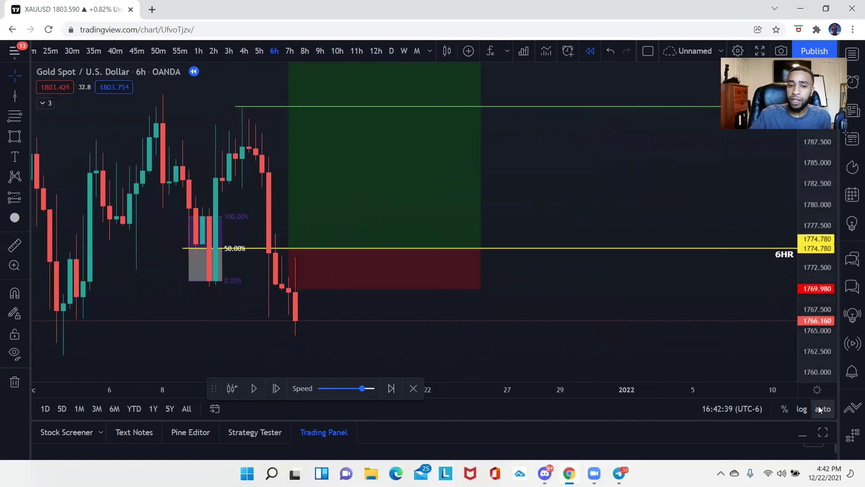
- Exit bar replay mode and pan to show the later rally to about 1803.59
{"action": "left_click", "coordinate": [413, 390]}
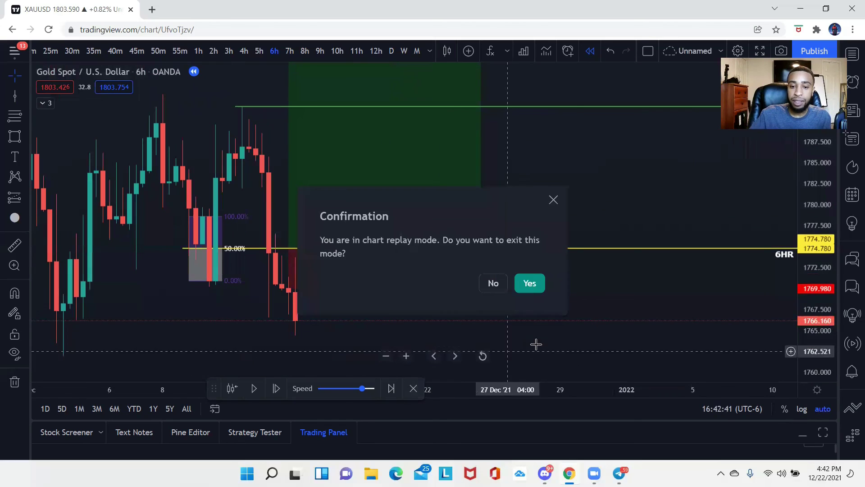
{"action": "left_click", "coordinate": [529, 283]}
{"action": "left_click_drag", "start_coordinate": [576, 251], "coordinate": [284, 270]}
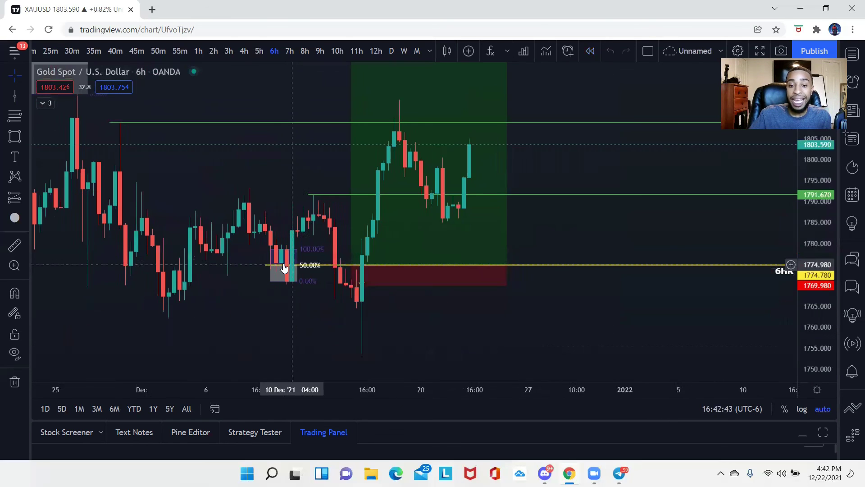